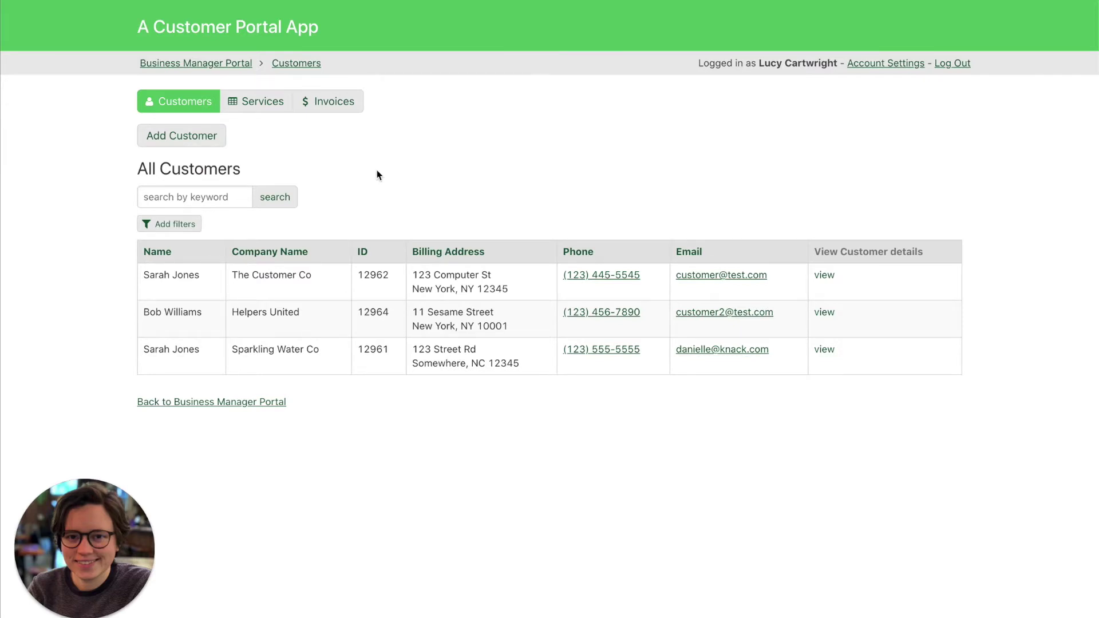
# Switch the customer portal to the Invoices page listing all eight invoices
pyautogui.click(329, 107)
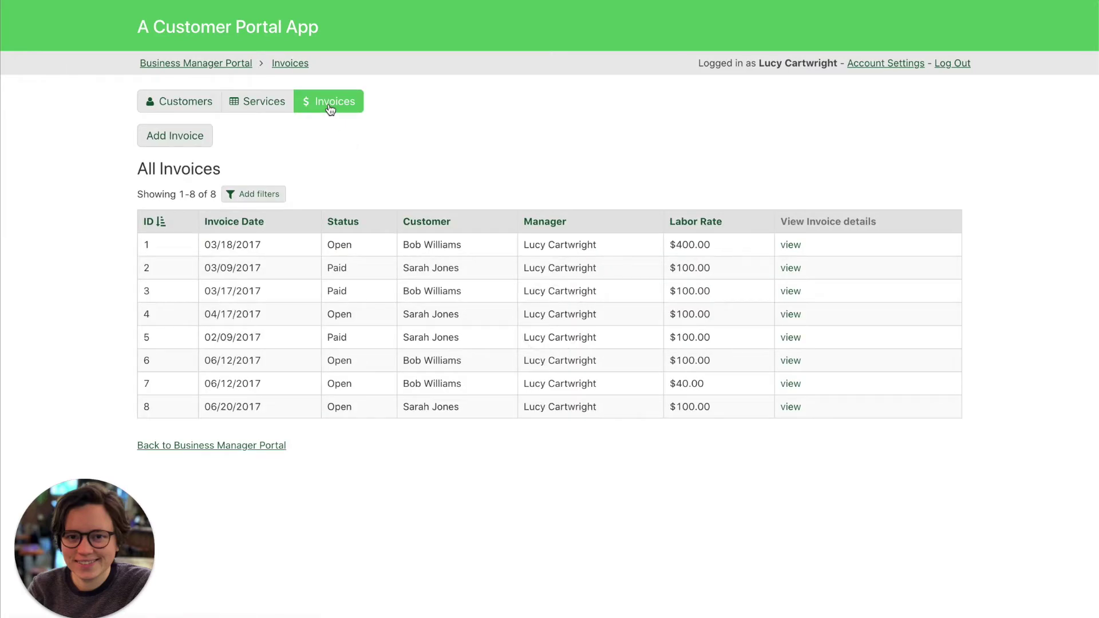
# Start a new invoice and choose a customer from the names-only Customer dropdown
pyautogui.click(190, 140)
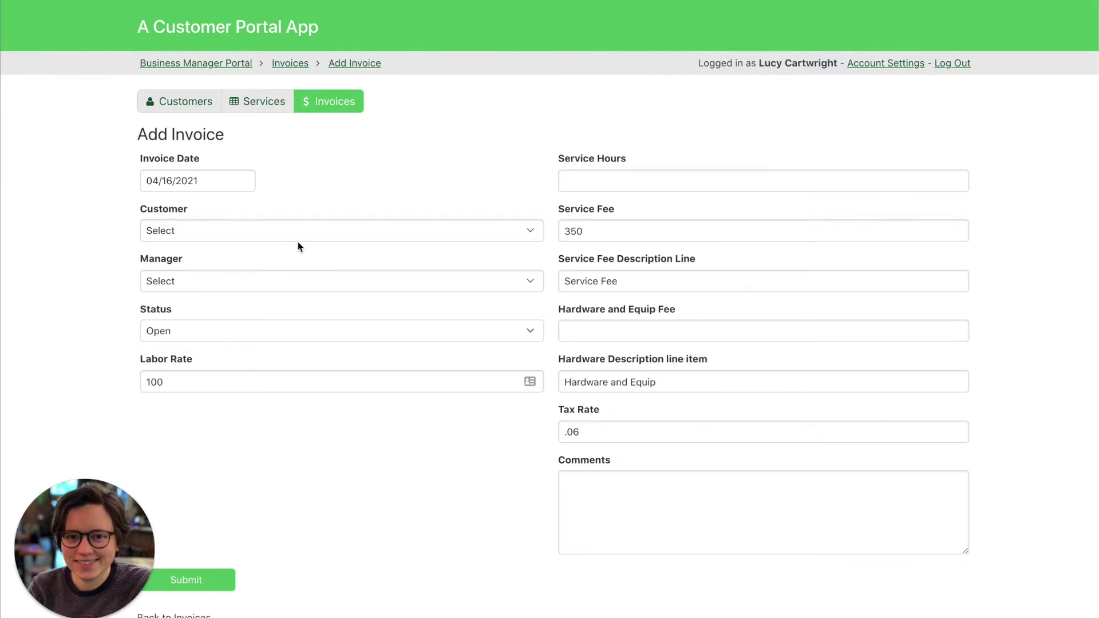
pyautogui.click(435, 231)
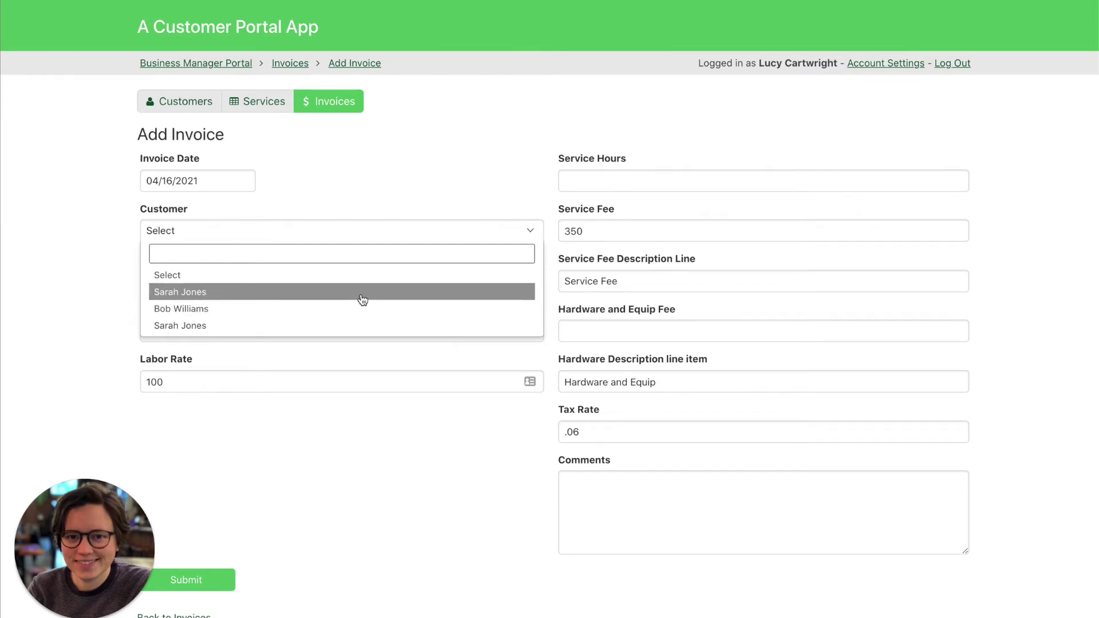
pyautogui.click(246, 291)
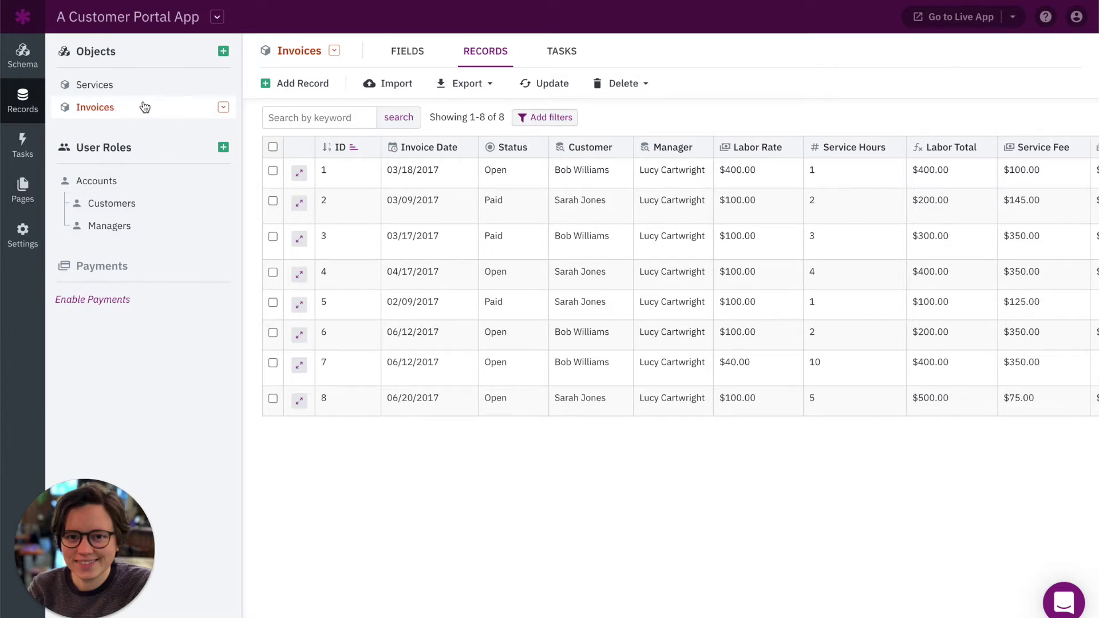
pyautogui.click(406, 50)
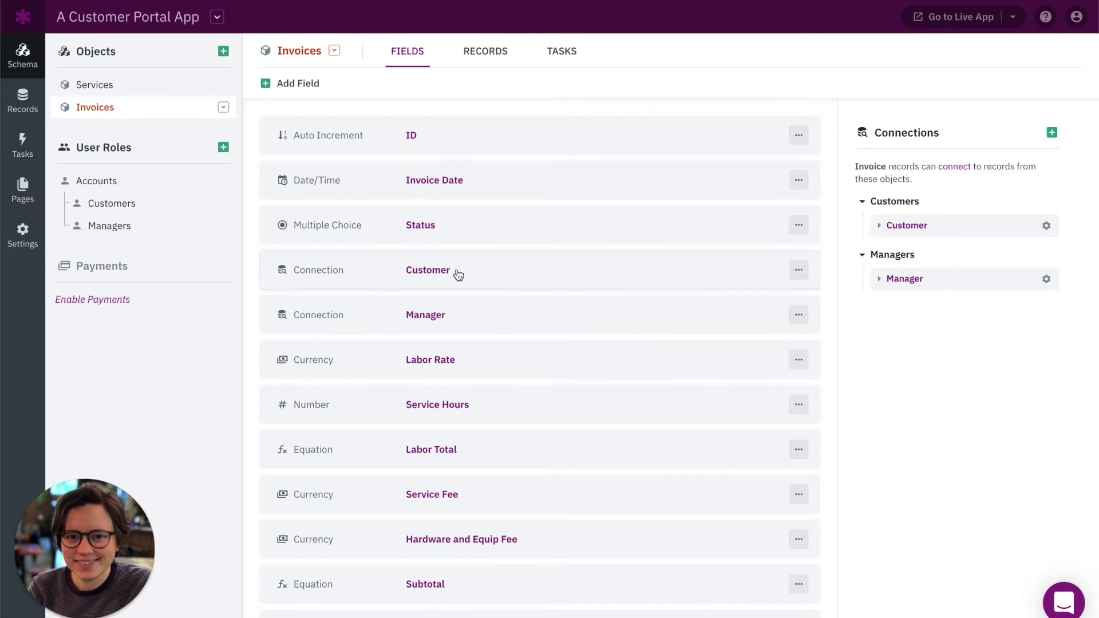
pyautogui.click(482, 51)
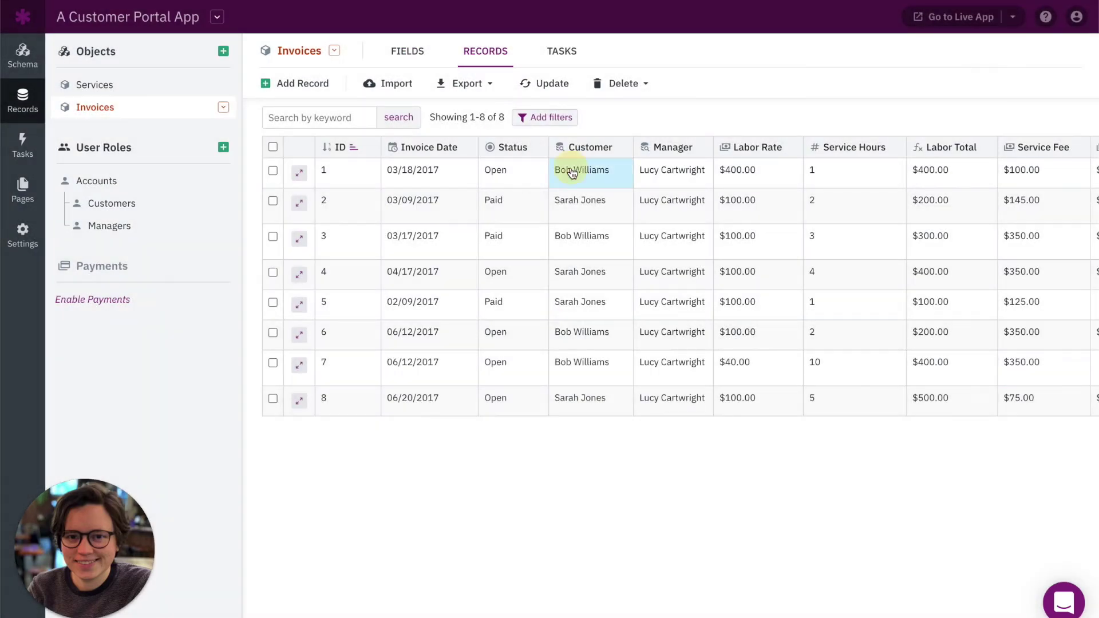
pyautogui.click(573, 170)
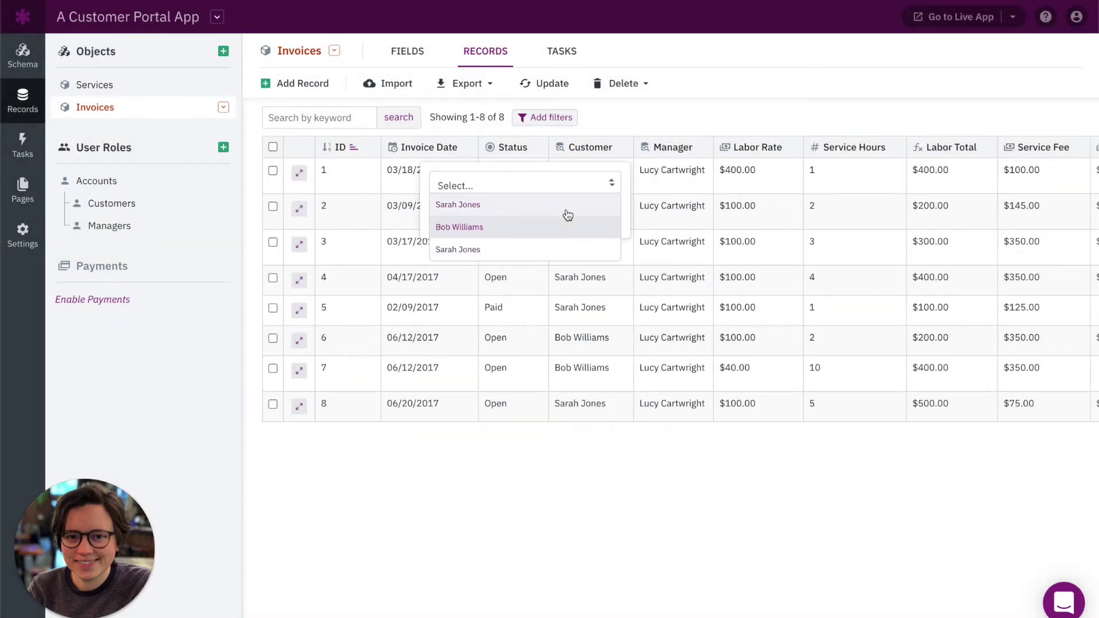
pyautogui.click(606, 108)
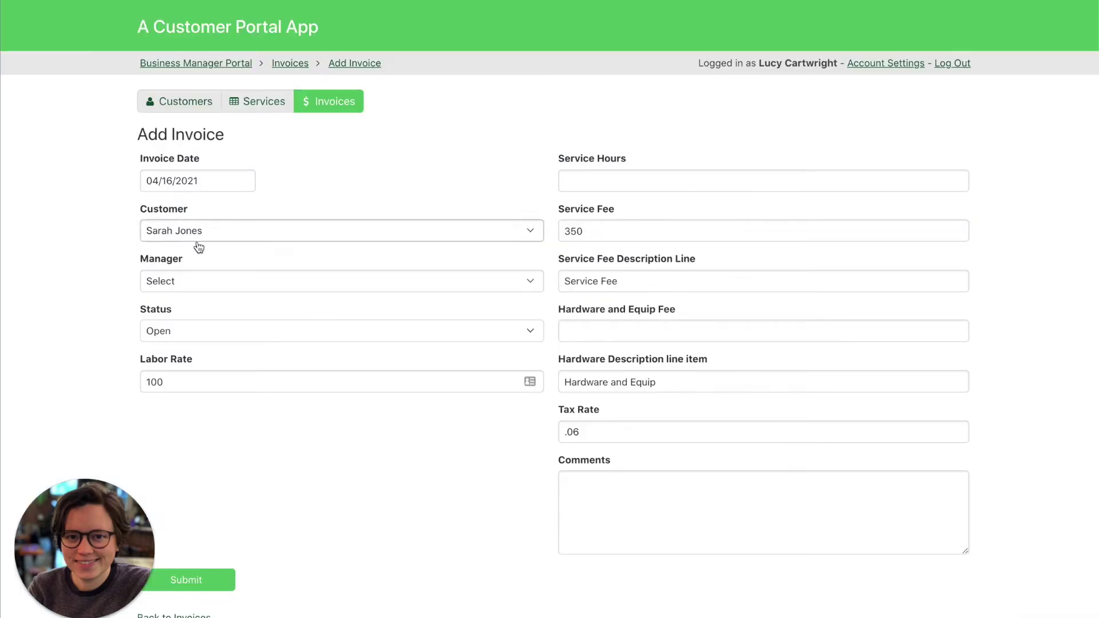
# Check the Add Invoice form's Customer dropdown, which lists only customer names
pyautogui.click(245, 238)
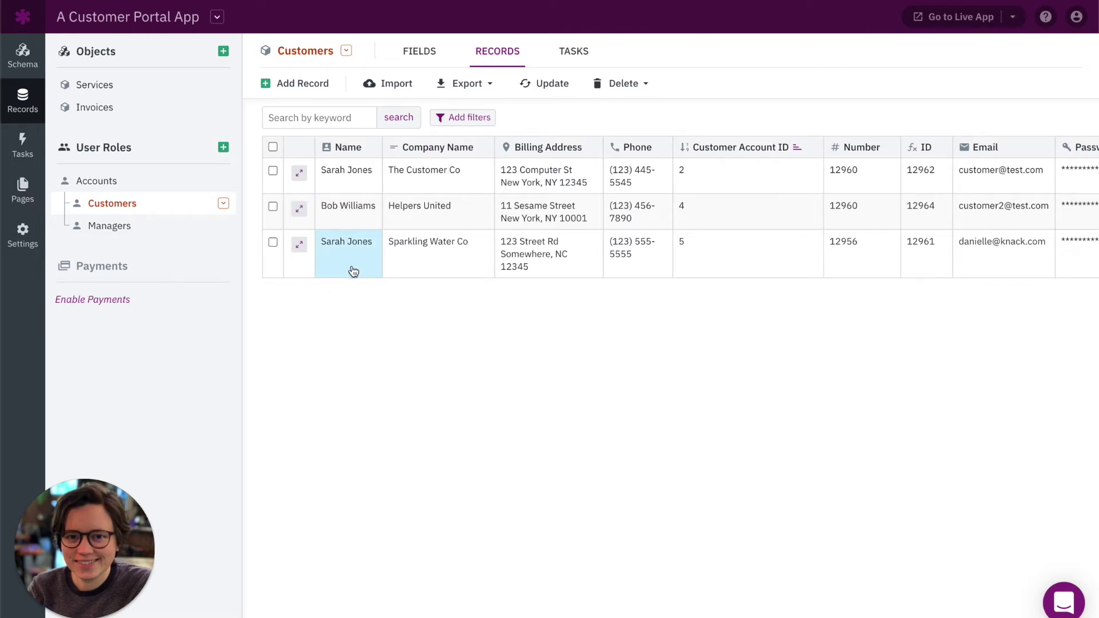
pyautogui.click(346, 50)
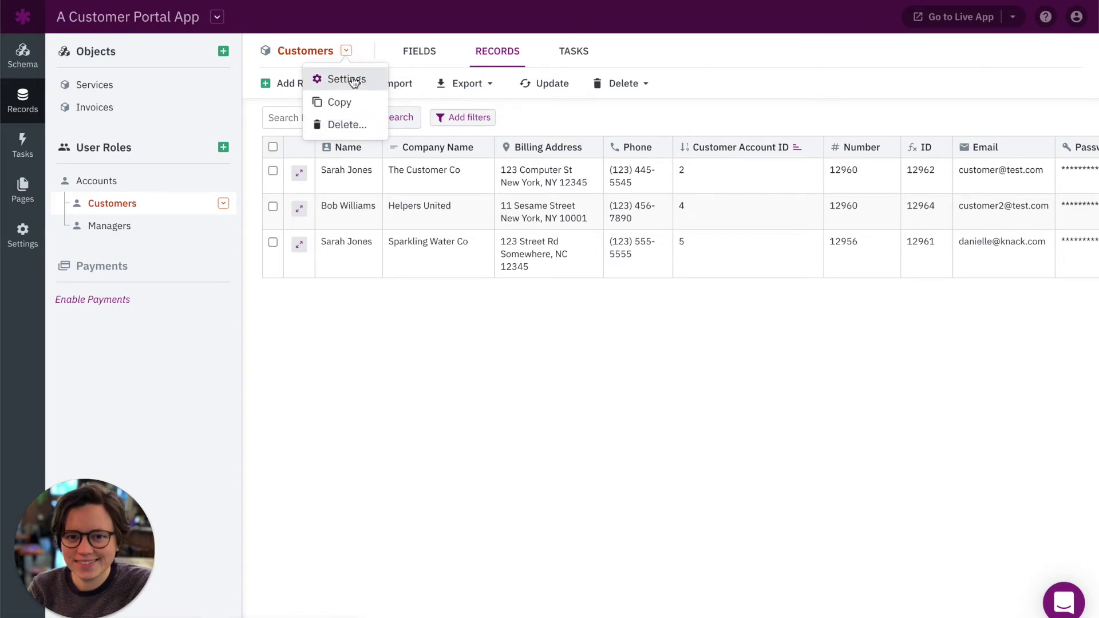
pyautogui.click(350, 80)
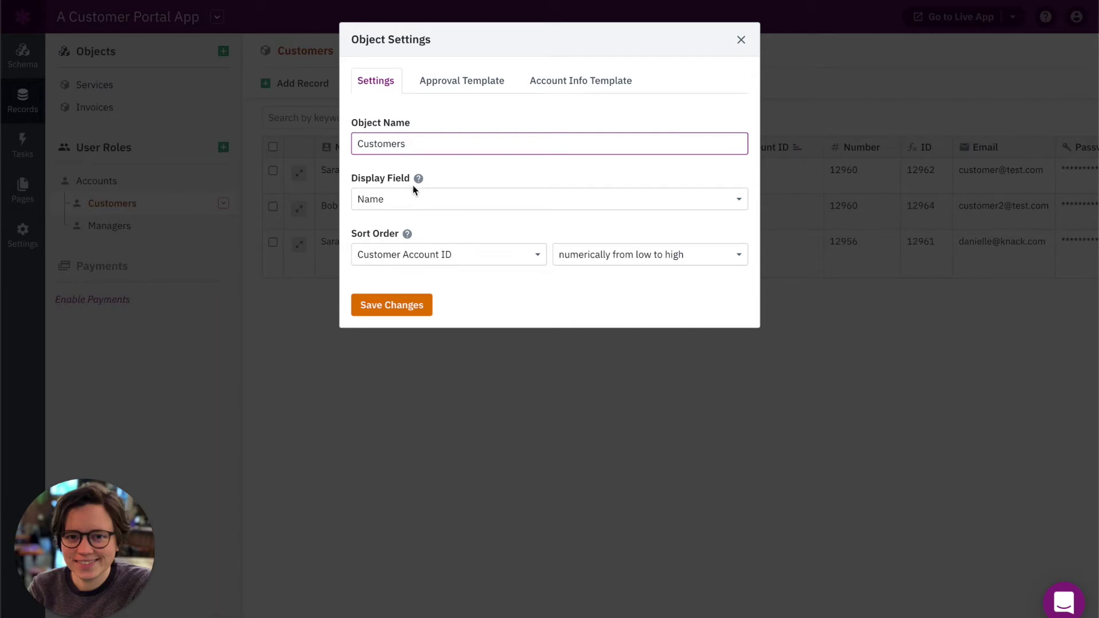
pyautogui.click(425, 201)
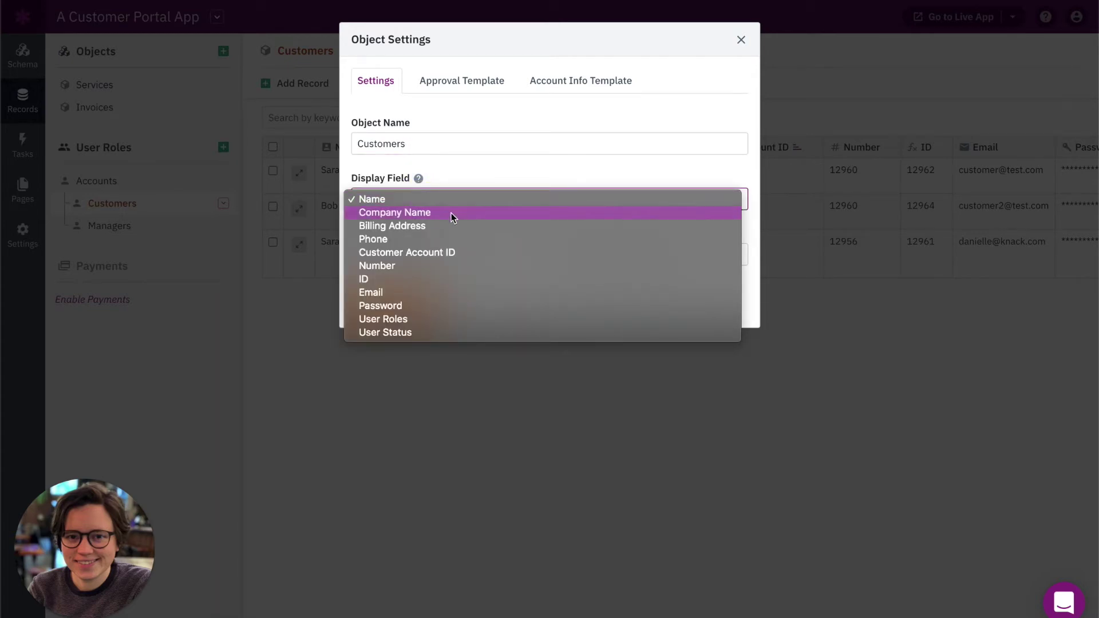
pyautogui.click(458, 179)
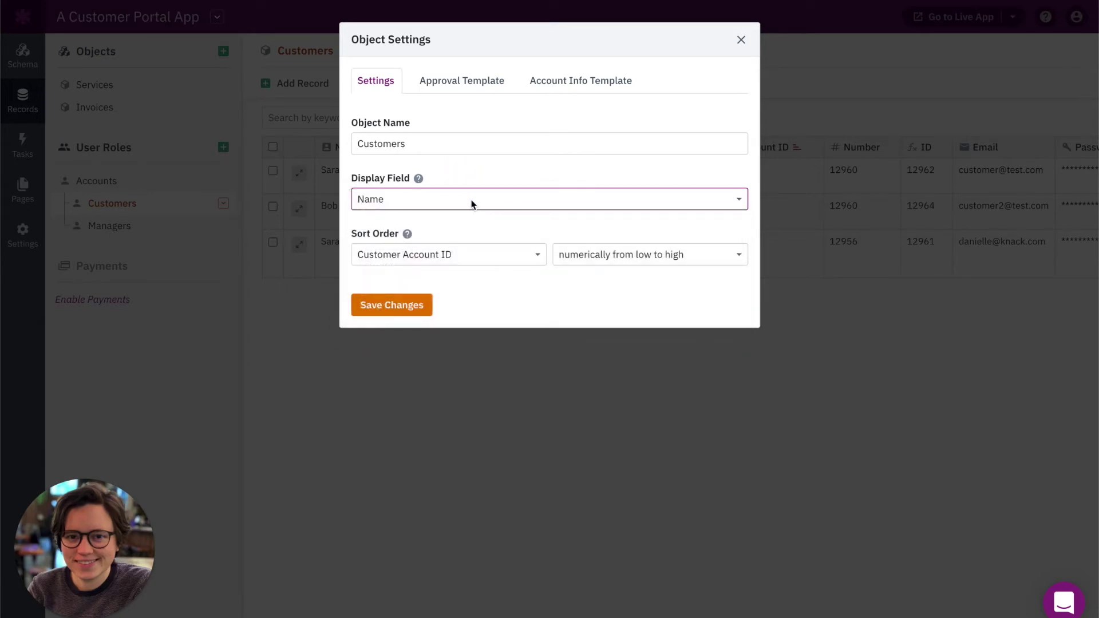
pyautogui.click(478, 200)
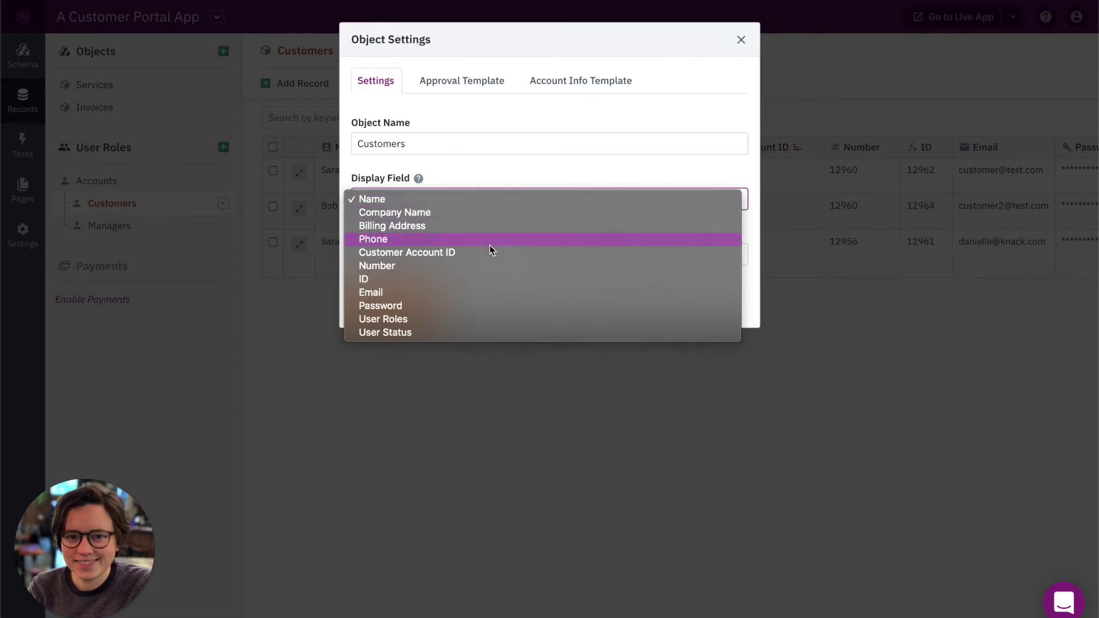
pyautogui.click(506, 178)
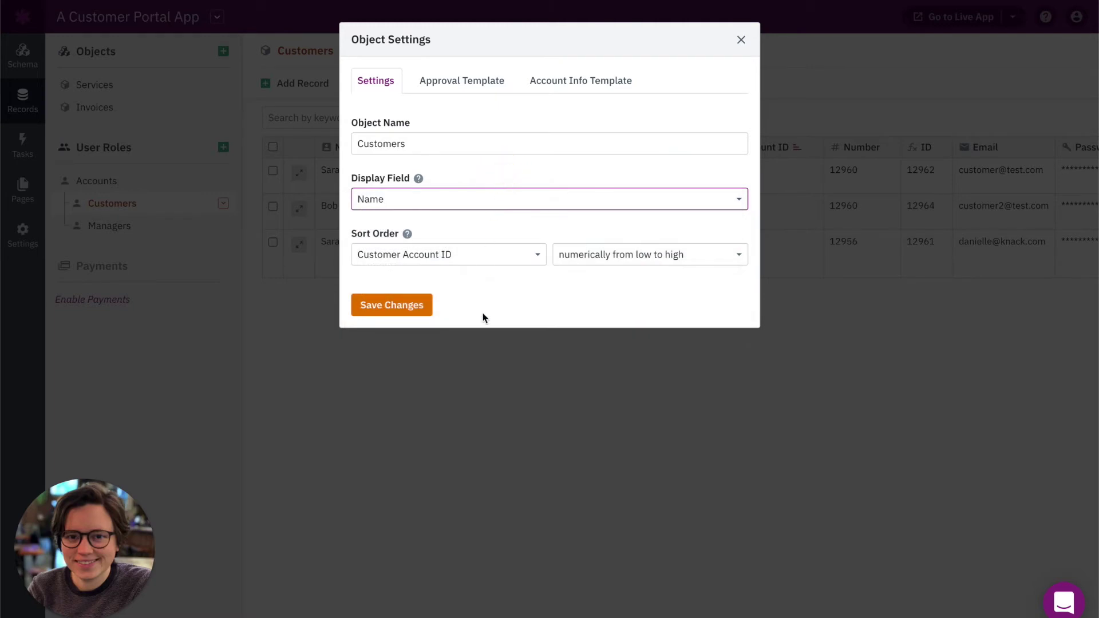
pyautogui.click(482, 399)
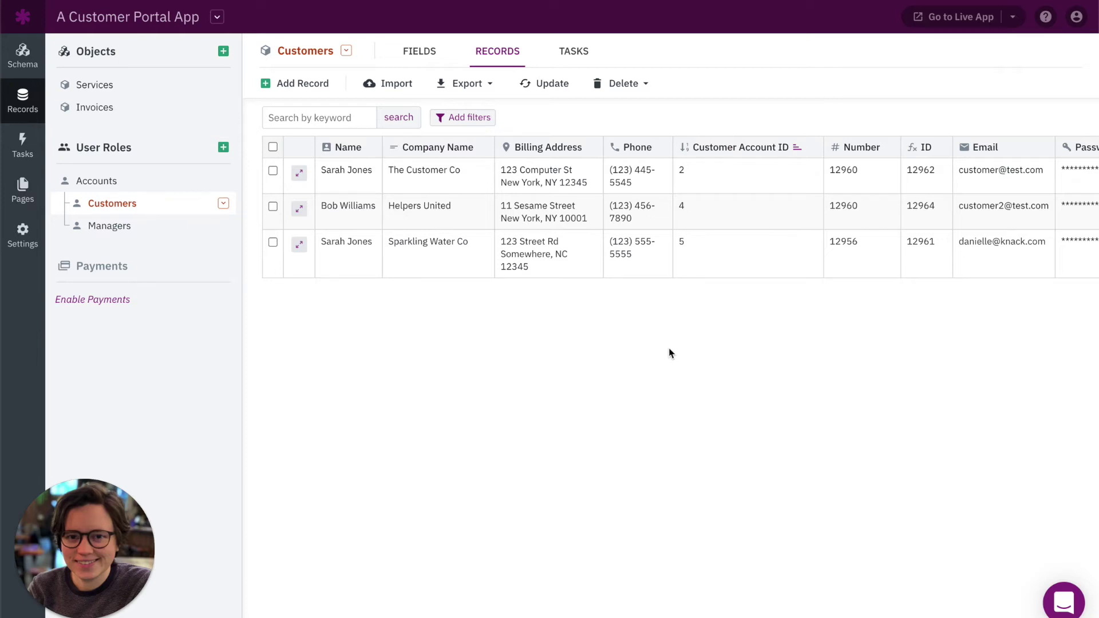
# Add a Text Formula field to Customers named 'Customer Name / ID'
pyautogui.click(427, 55)
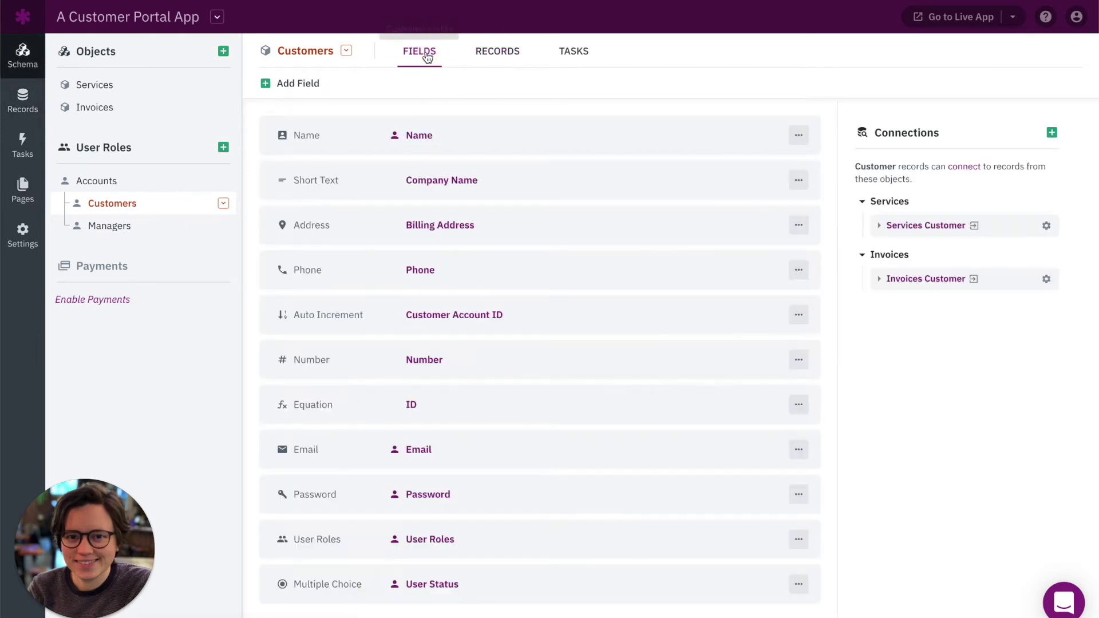
pyautogui.click(299, 90)
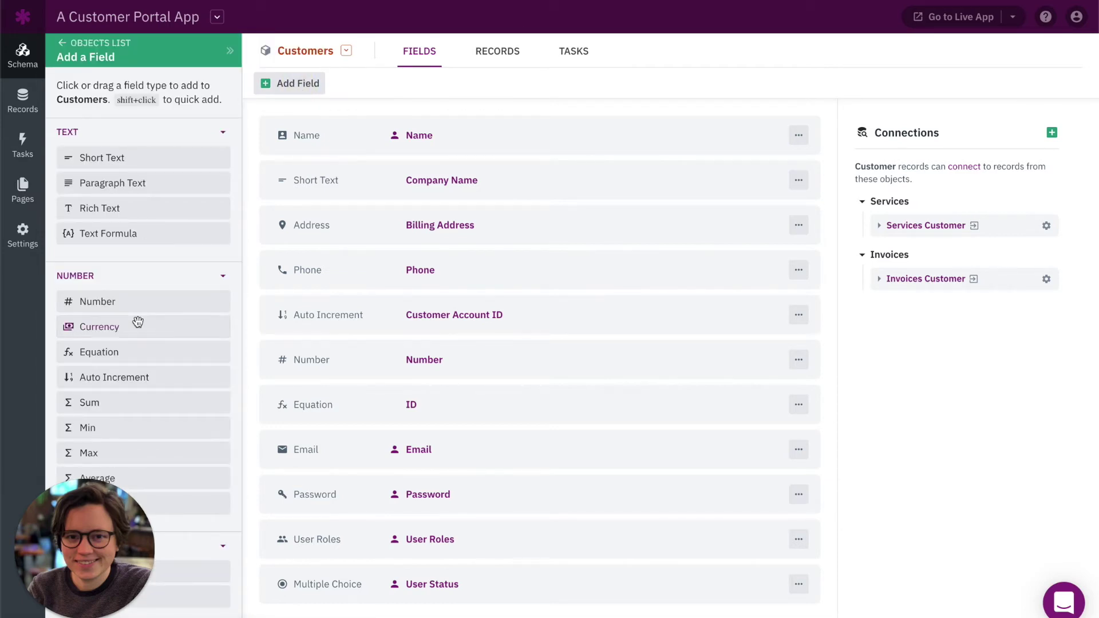
pyautogui.scroll(-1, 138, 322)
pyautogui.click(119, 216)
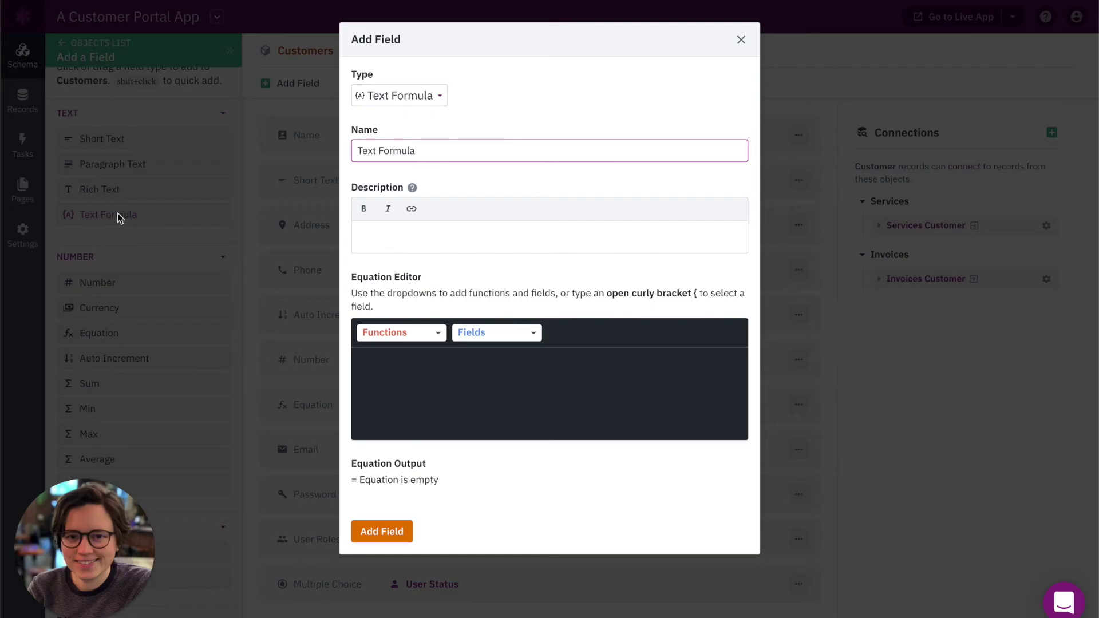
pyautogui.moveTo(439, 153); pyautogui.dragTo(344, 152)
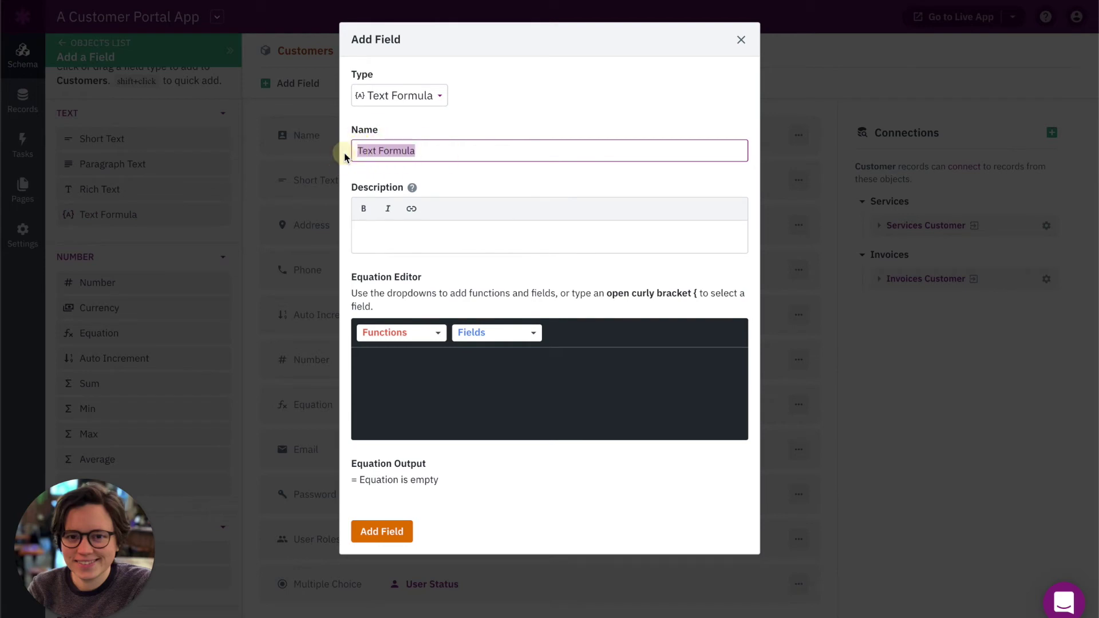
pyautogui.write('Cu')
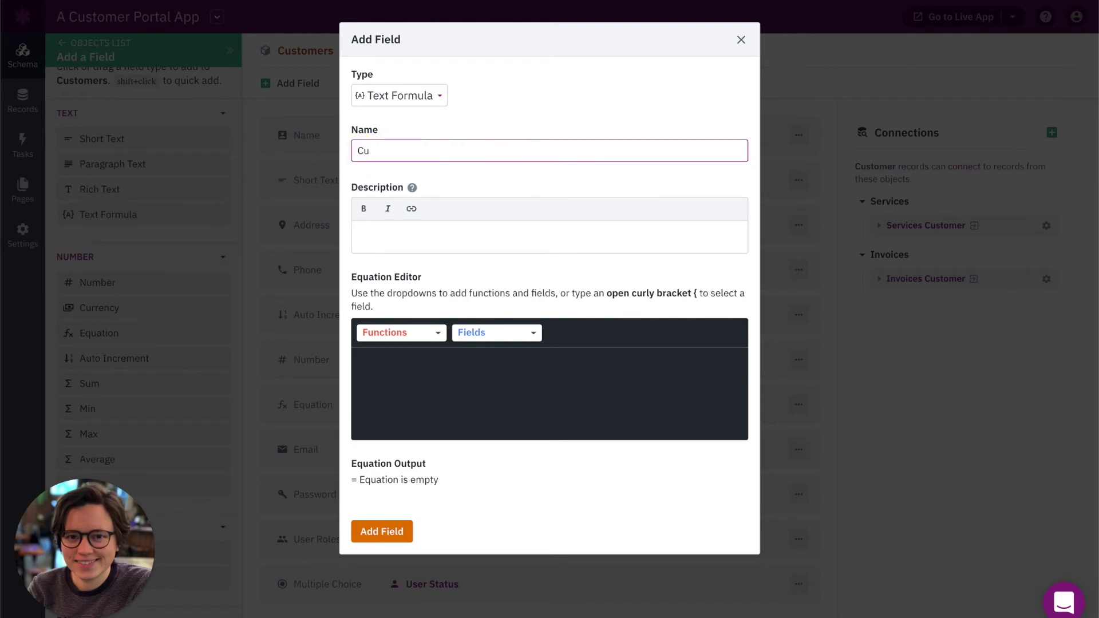
pyautogui.write('stomer Name / ID')
pyautogui.click(429, 337)
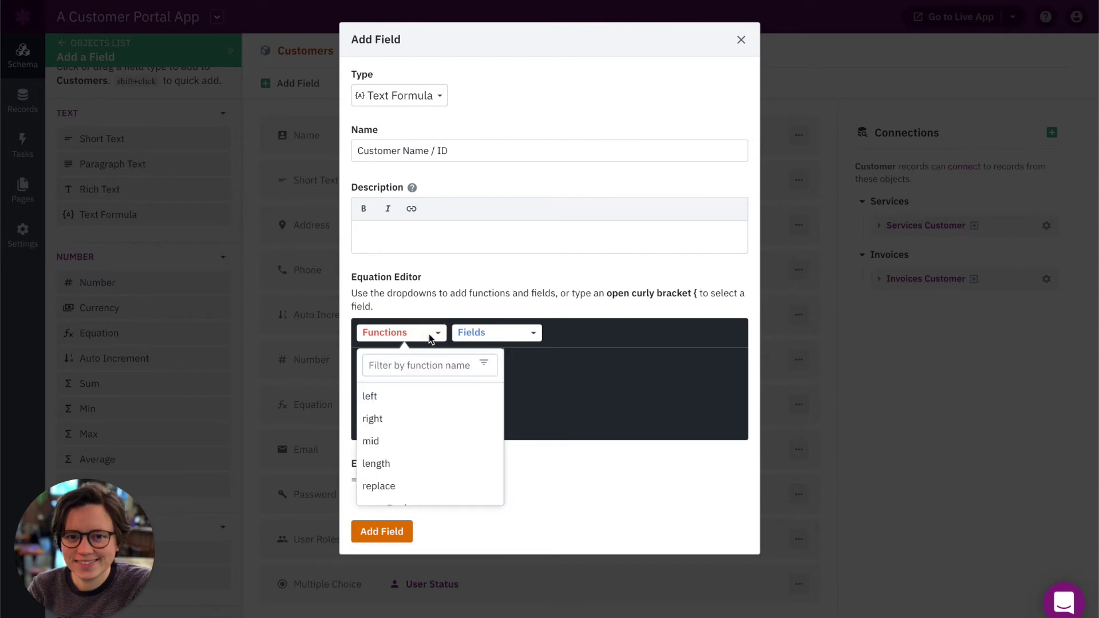
# Build the formula {Name} - {ID} from the Customers fields and create the field
pyautogui.scroll(-5, 430, 465)
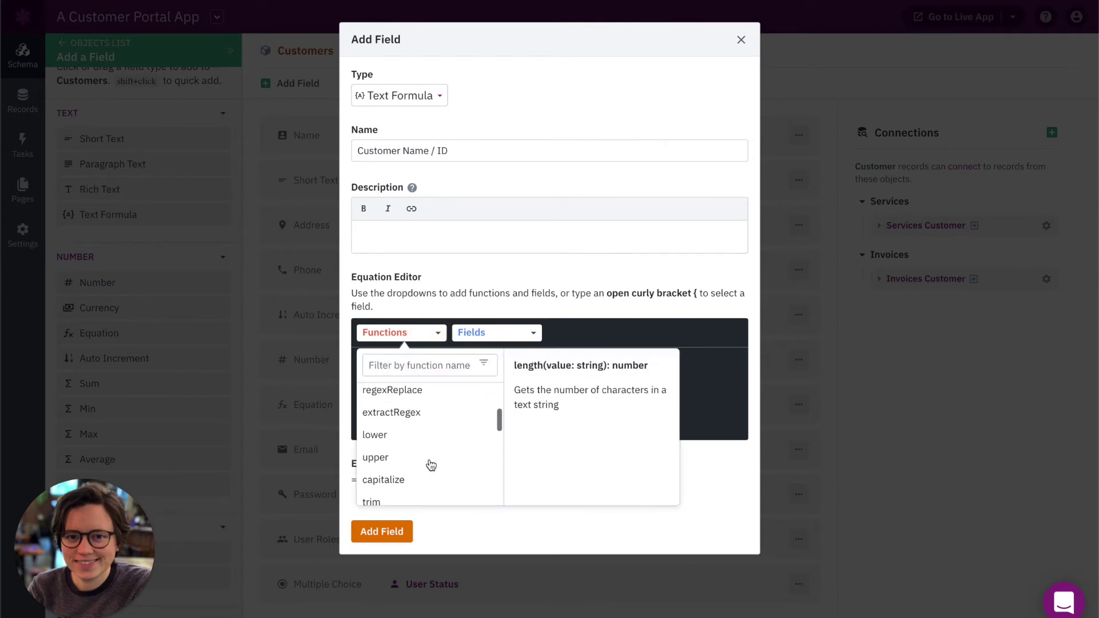
pyautogui.scroll(-2, 431, 465)
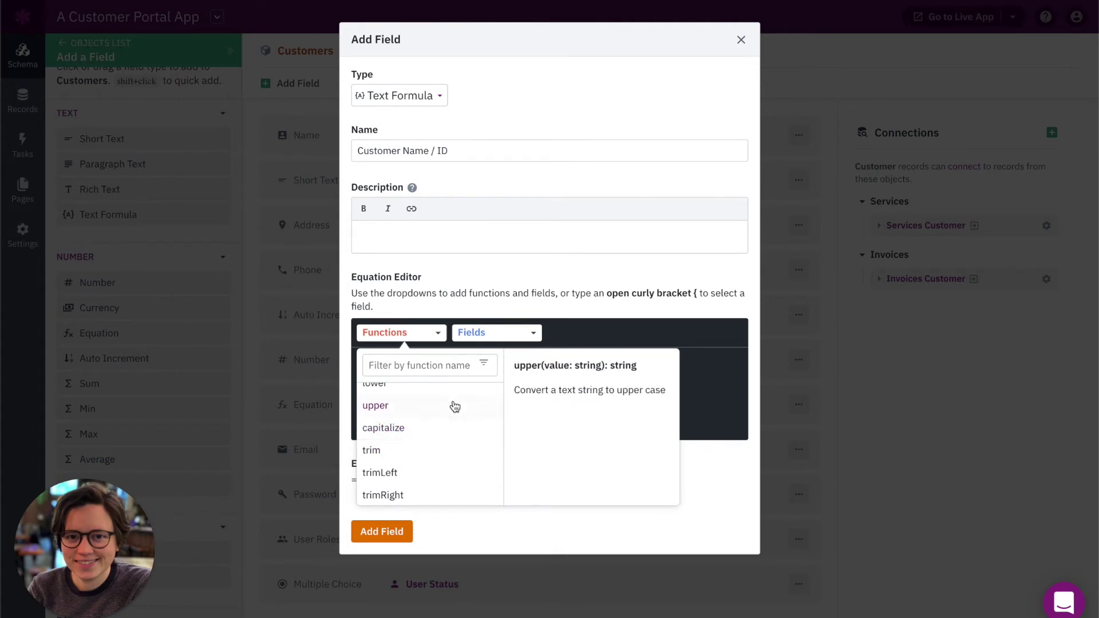
pyautogui.scroll(-3, 439, 461)
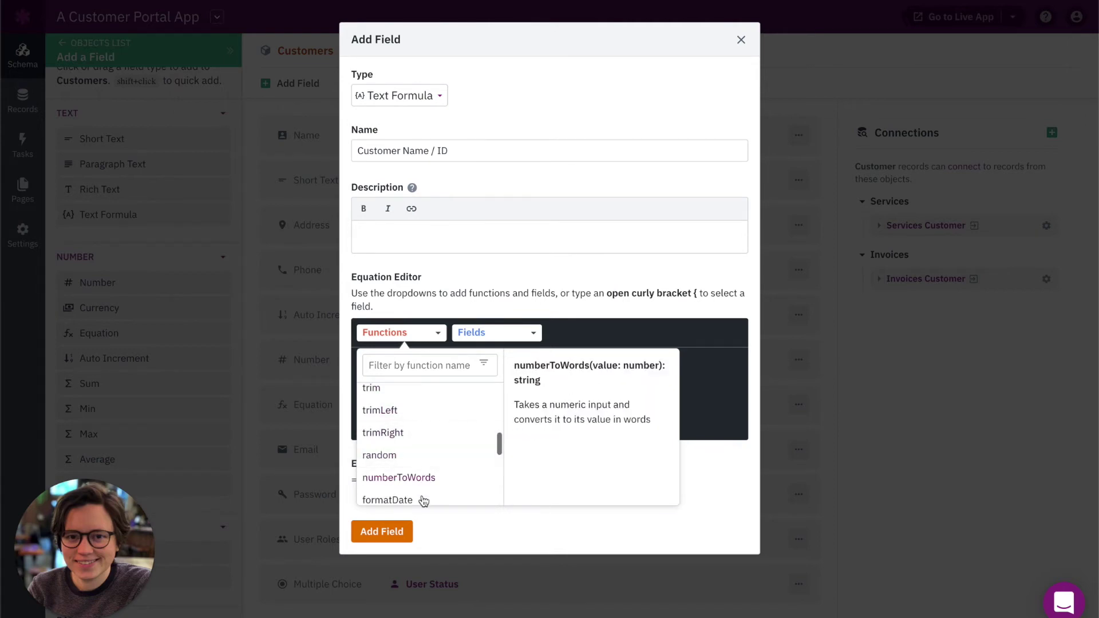
pyautogui.click(555, 336)
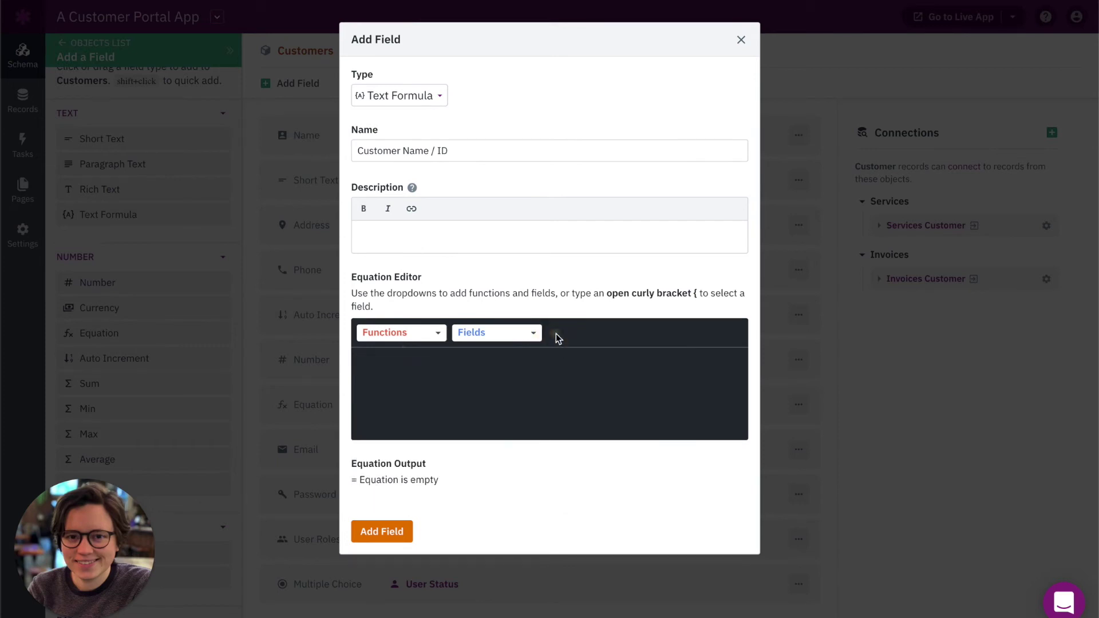
pyautogui.click(504, 339)
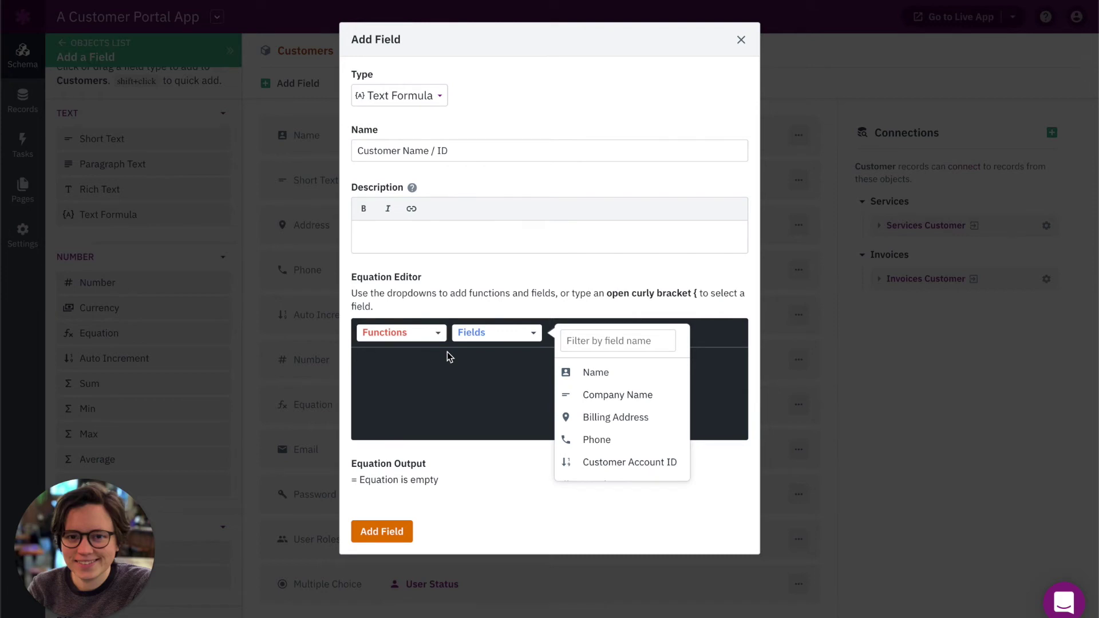
pyautogui.click(614, 372)
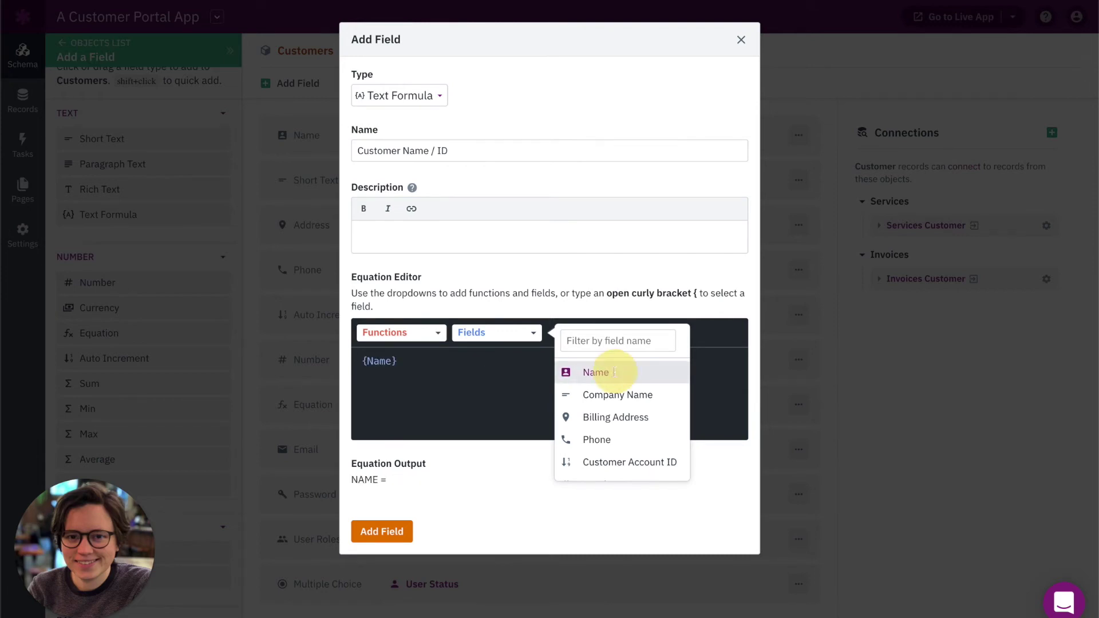
pyautogui.click(463, 362)
pyautogui.write('-')
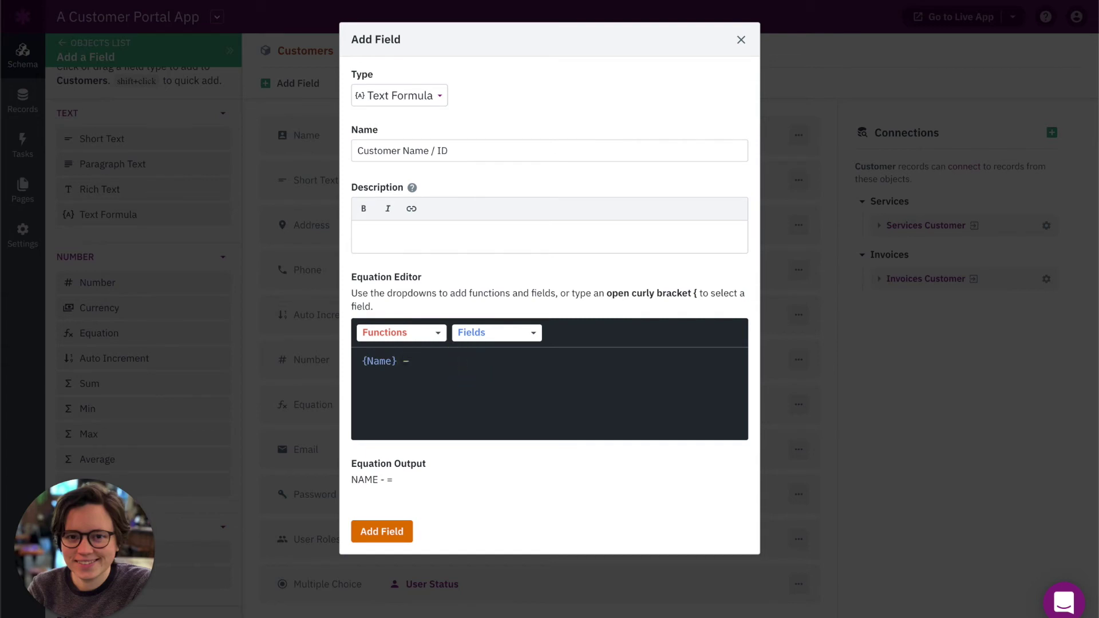
pyautogui.click(498, 333)
pyautogui.scroll(-2, 613, 456)
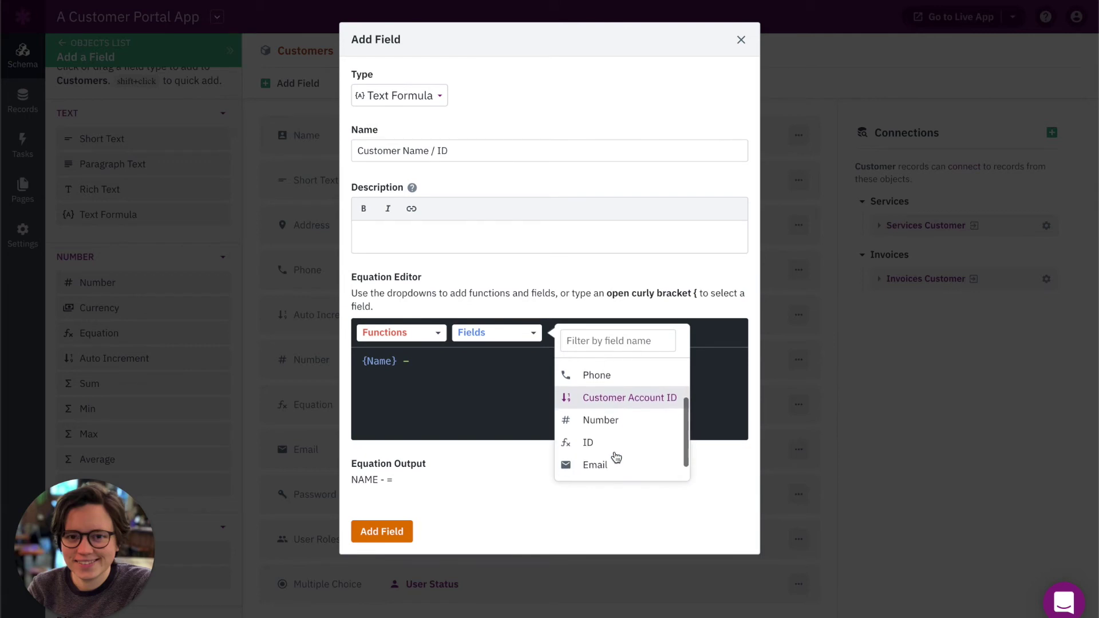
pyautogui.click(610, 449)
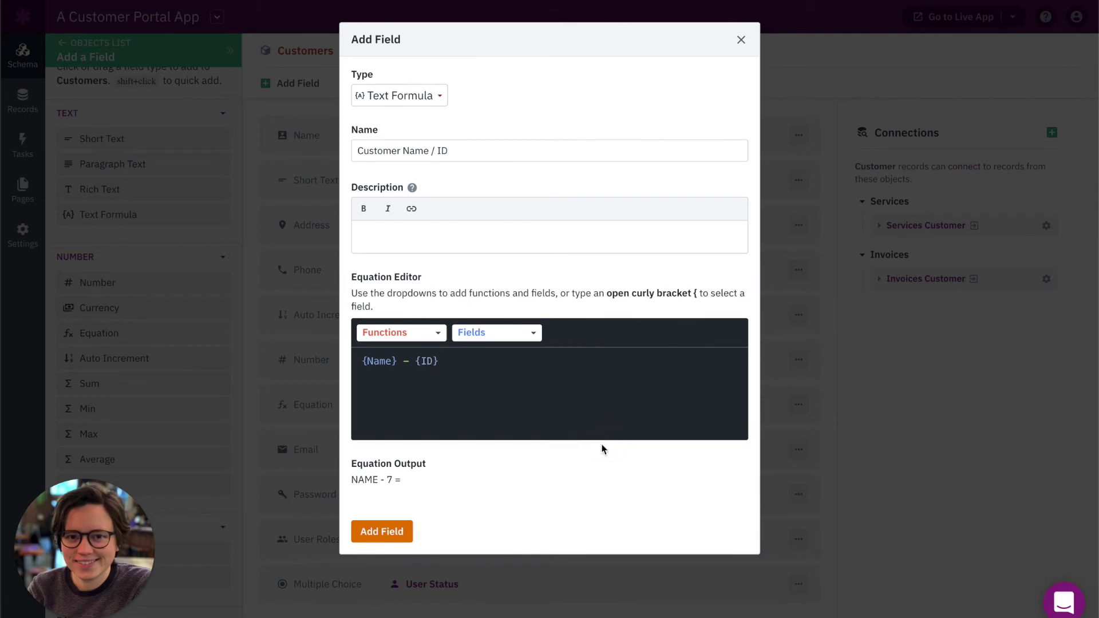
pyautogui.click(375, 532)
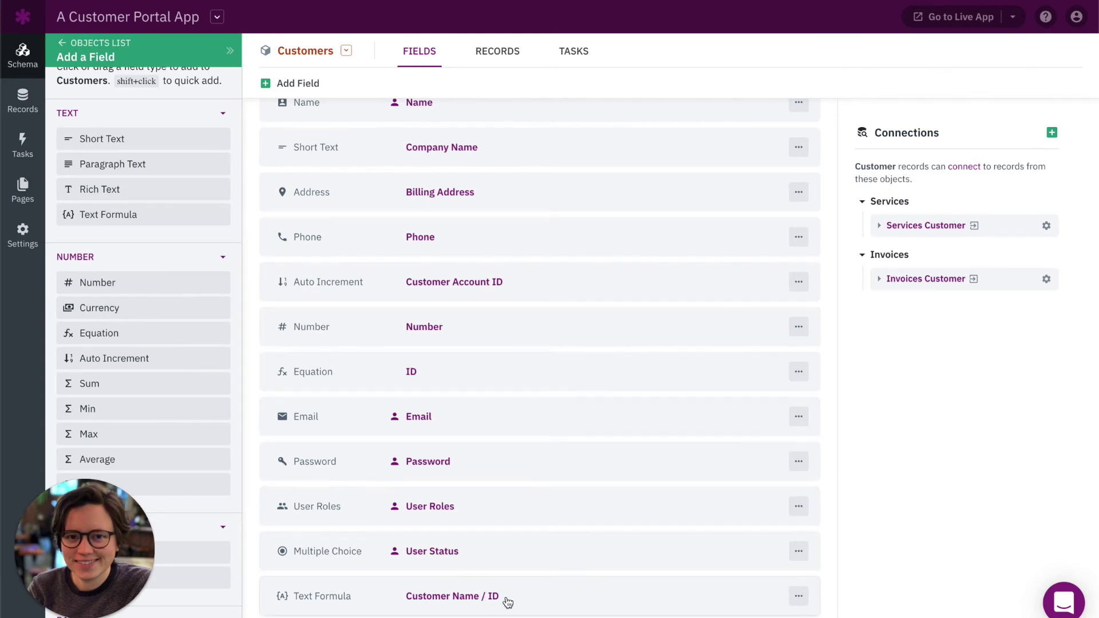
# In the Customers records, resave the first customer's Number value so its formula fills
pyautogui.click(500, 55)
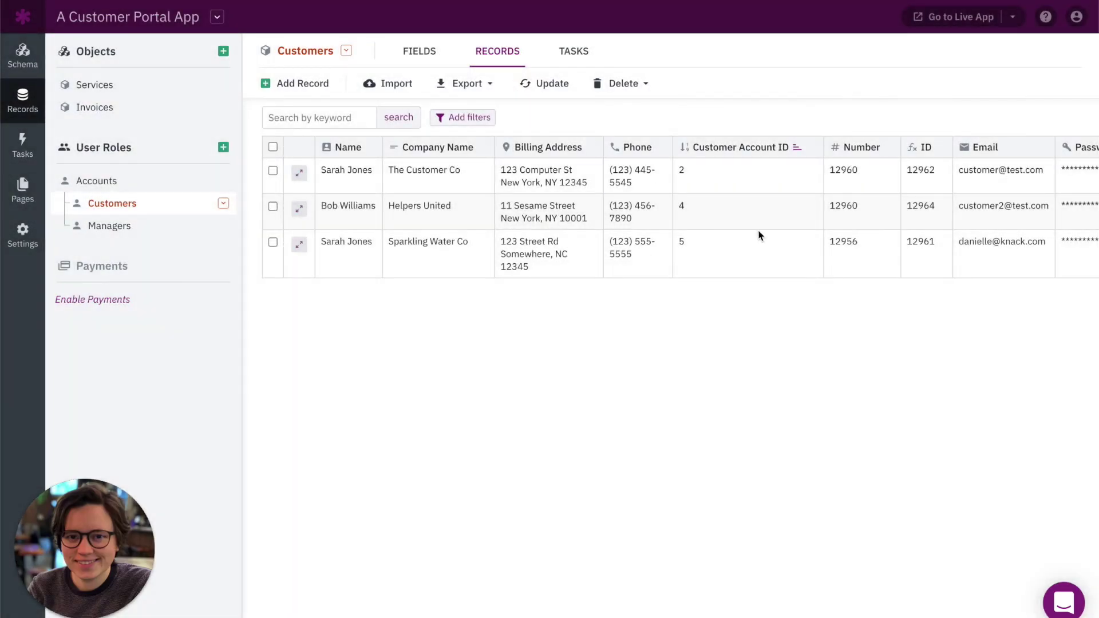
pyautogui.hscroll(6, 760, 236)
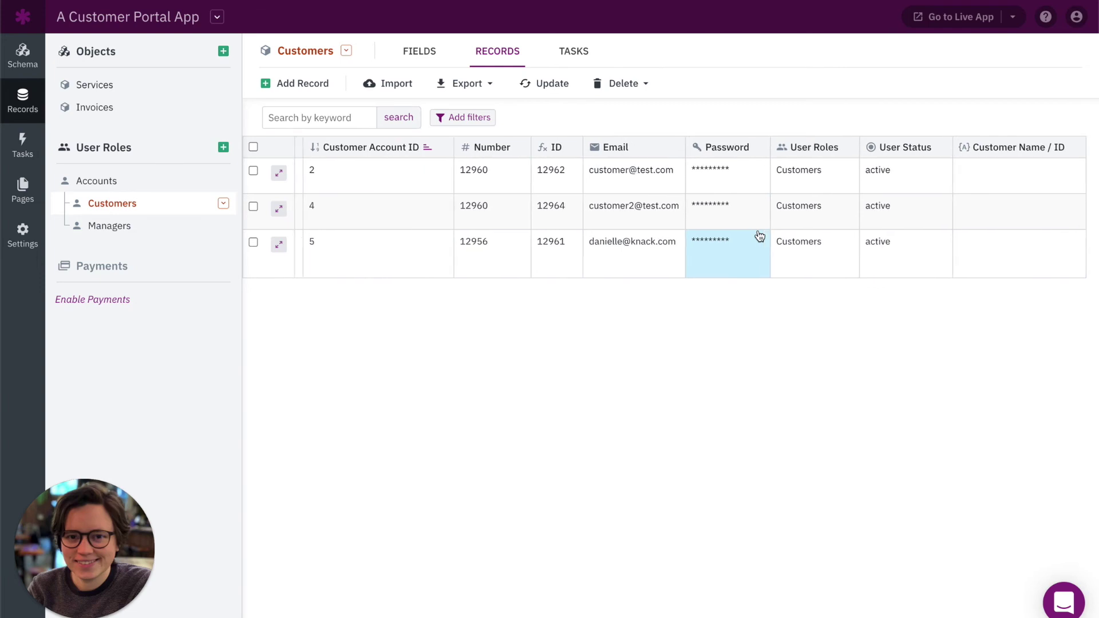
pyautogui.hscroll(-6, 760, 236)
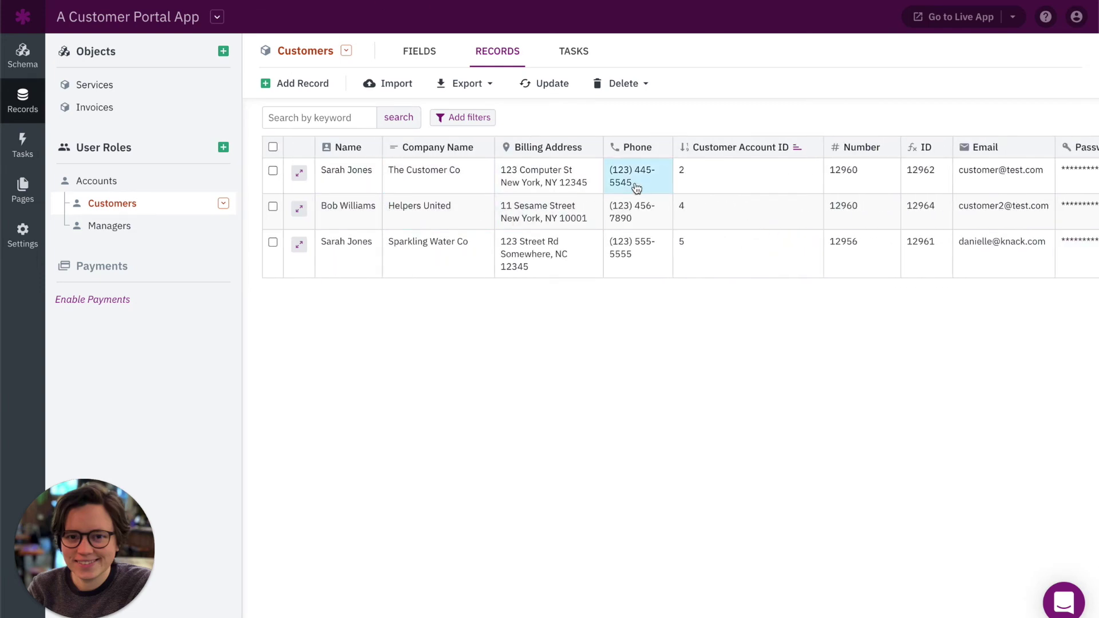
pyautogui.click(830, 184)
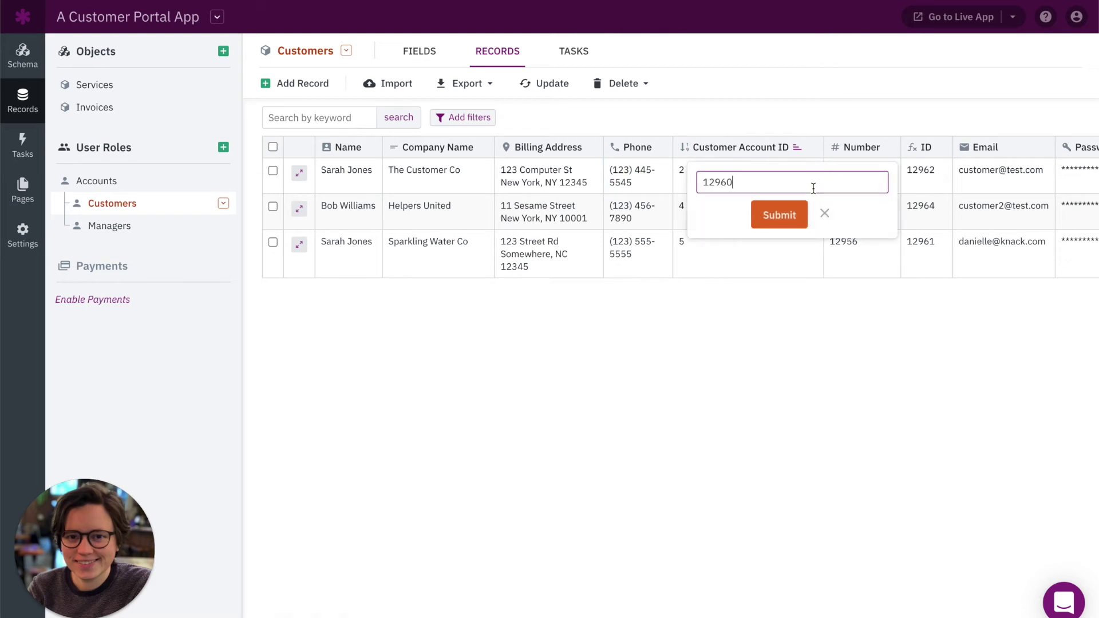
pyautogui.click(793, 222)
pyautogui.hscroll(6, 792, 222)
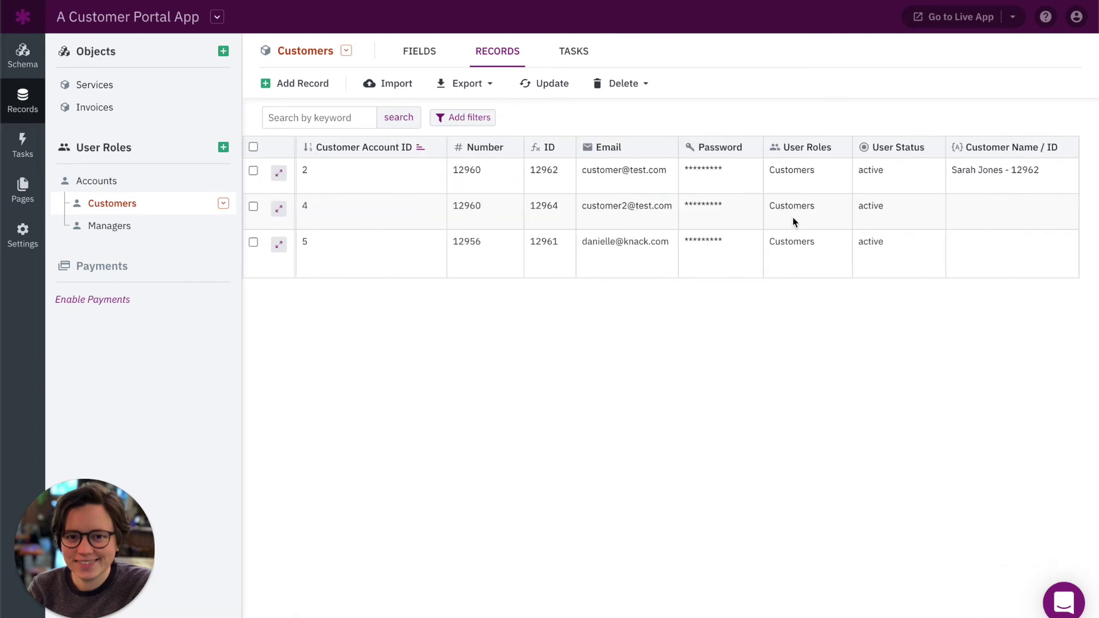
pyautogui.hscroll(-8, 1004, 171)
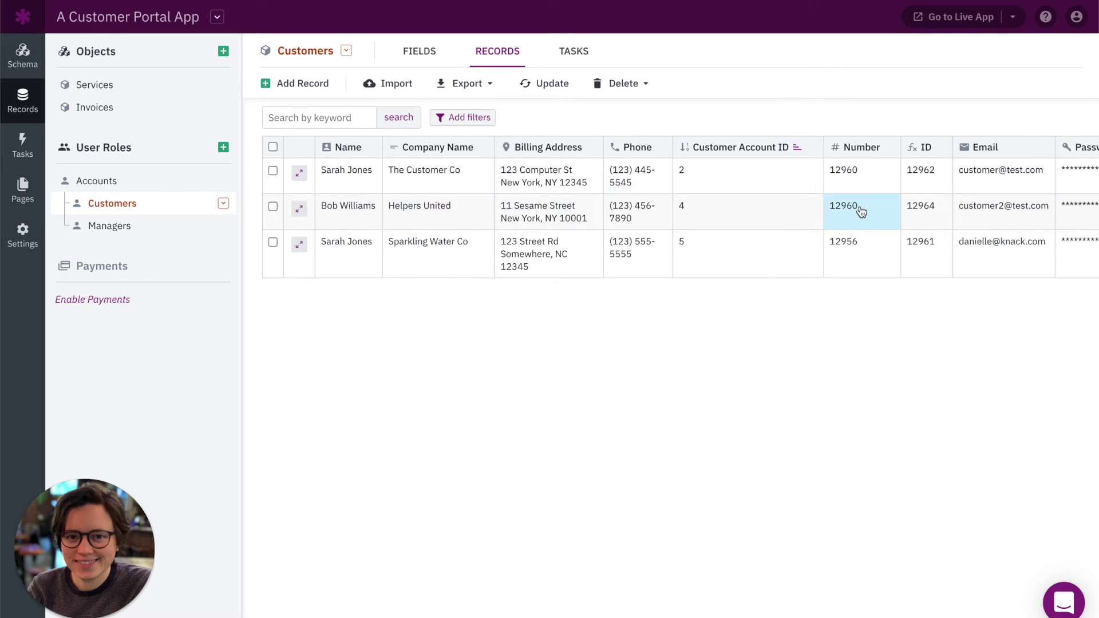
# Resave the second and third customers' unchanged names so their Customer Name / ID values calculate
pyautogui.click(358, 182)
pyautogui.click(232, 220)
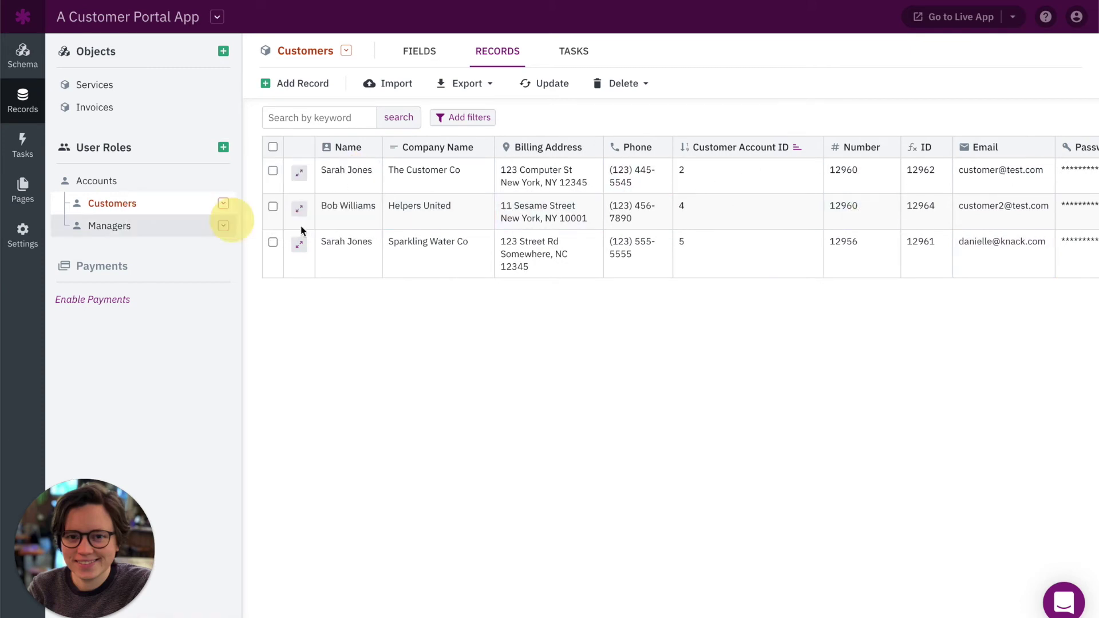
pyautogui.click(348, 219)
pyautogui.click(239, 250)
pyautogui.click(361, 255)
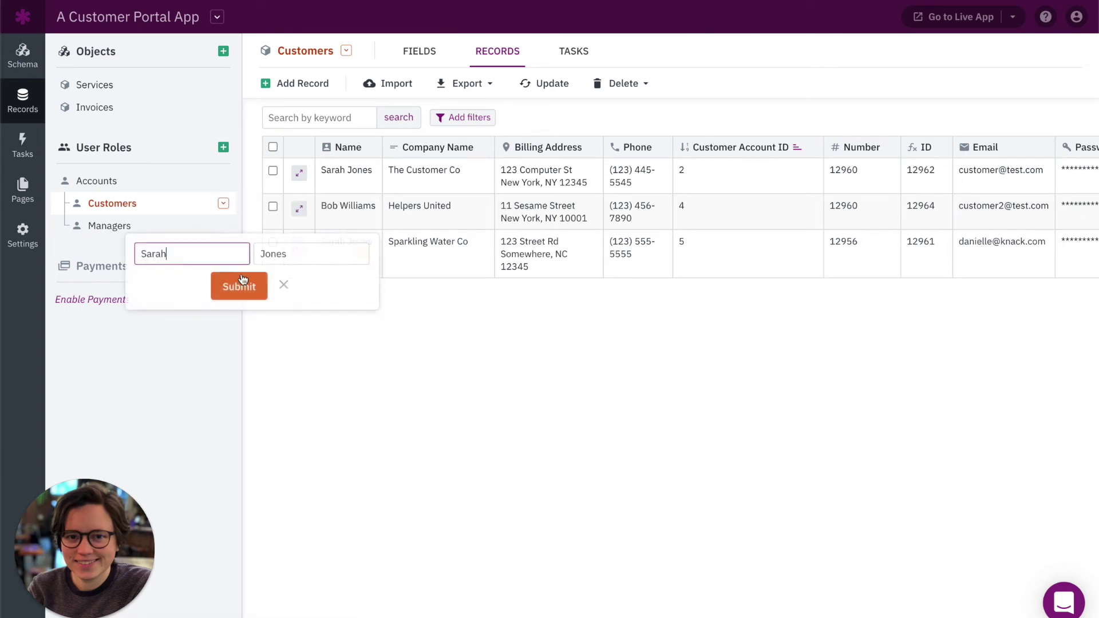
pyautogui.click(243, 280)
pyautogui.hscroll(6, 575, 308)
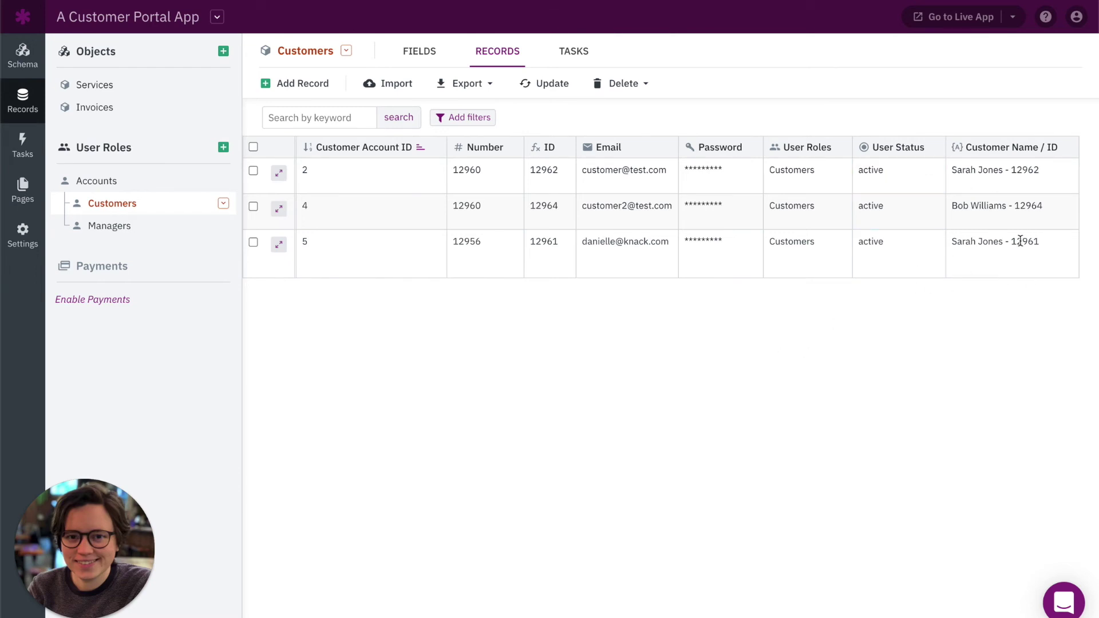
# Set the Customers object's Display Field to Customer Name / ID and save the settings
pyautogui.click(347, 53)
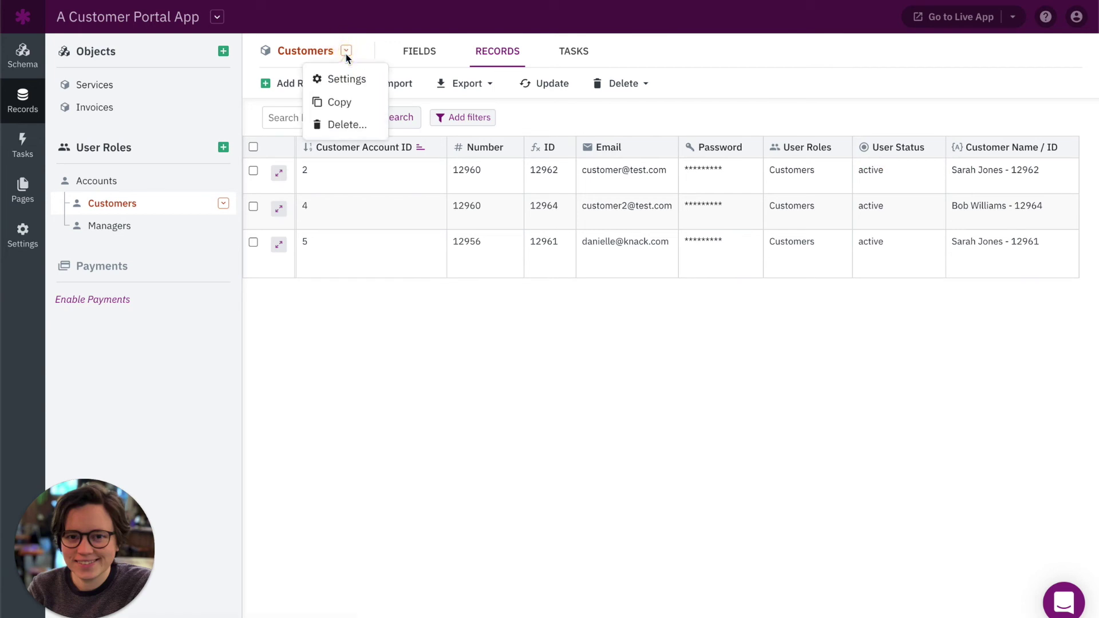
pyautogui.click(353, 83)
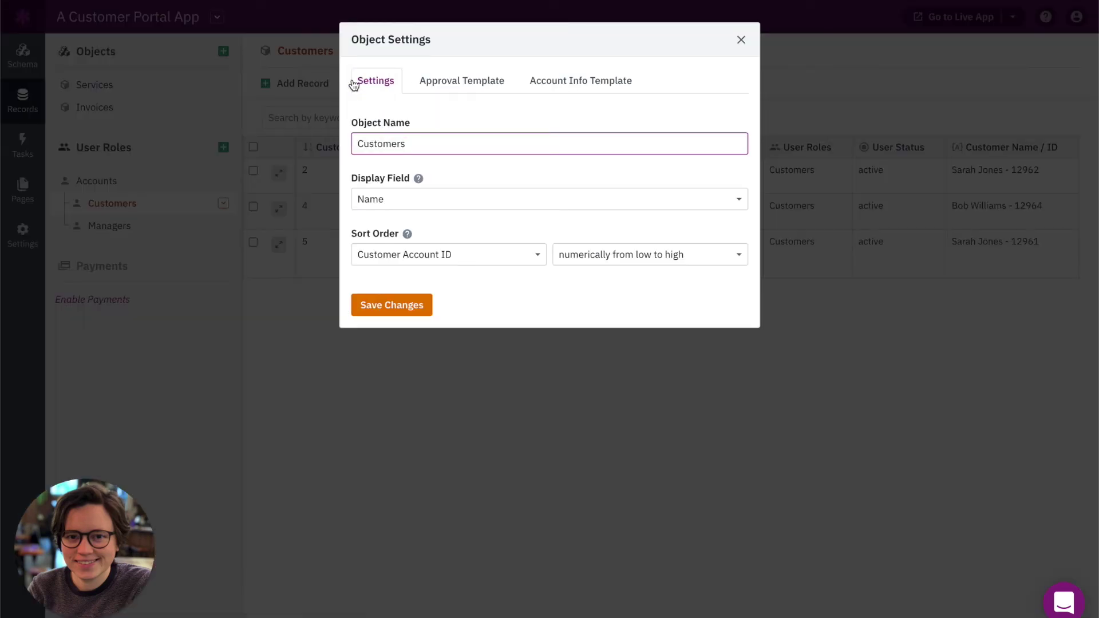
pyautogui.click(458, 199)
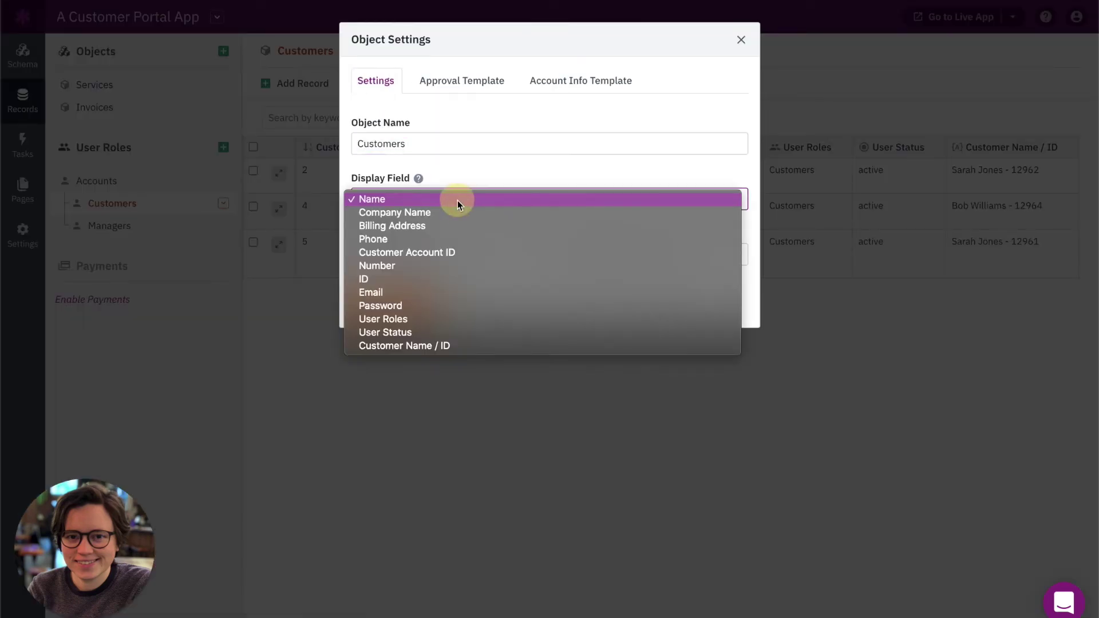
pyautogui.click(472, 345)
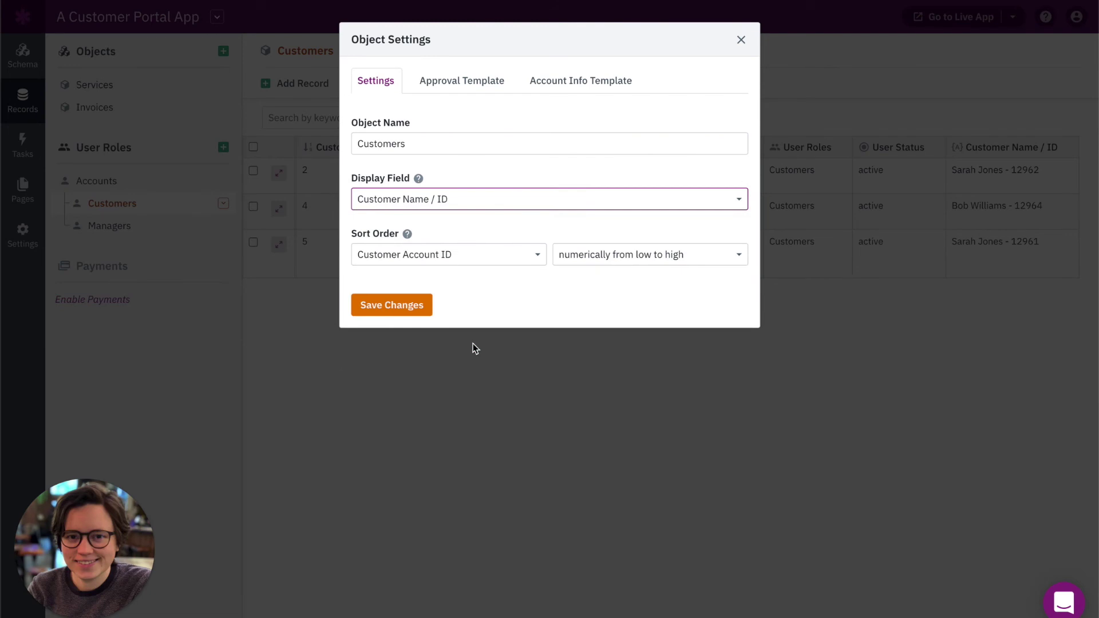
pyautogui.click(383, 305)
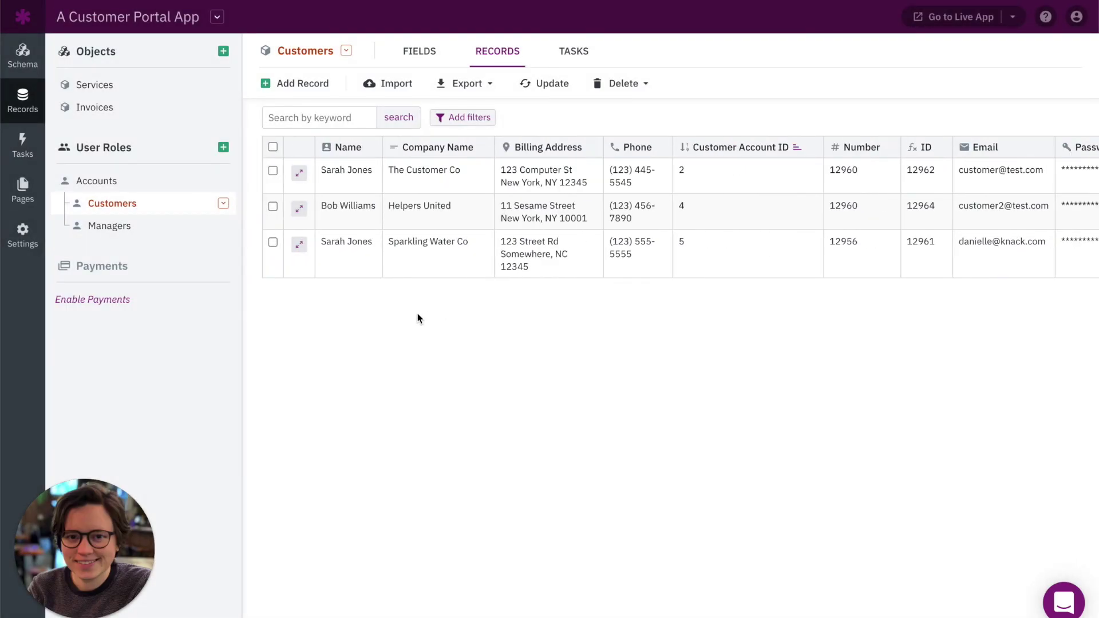
# Open the first invoice's Customer cell in the Invoices records to view name-and-ID choices
pyautogui.click(145, 108)
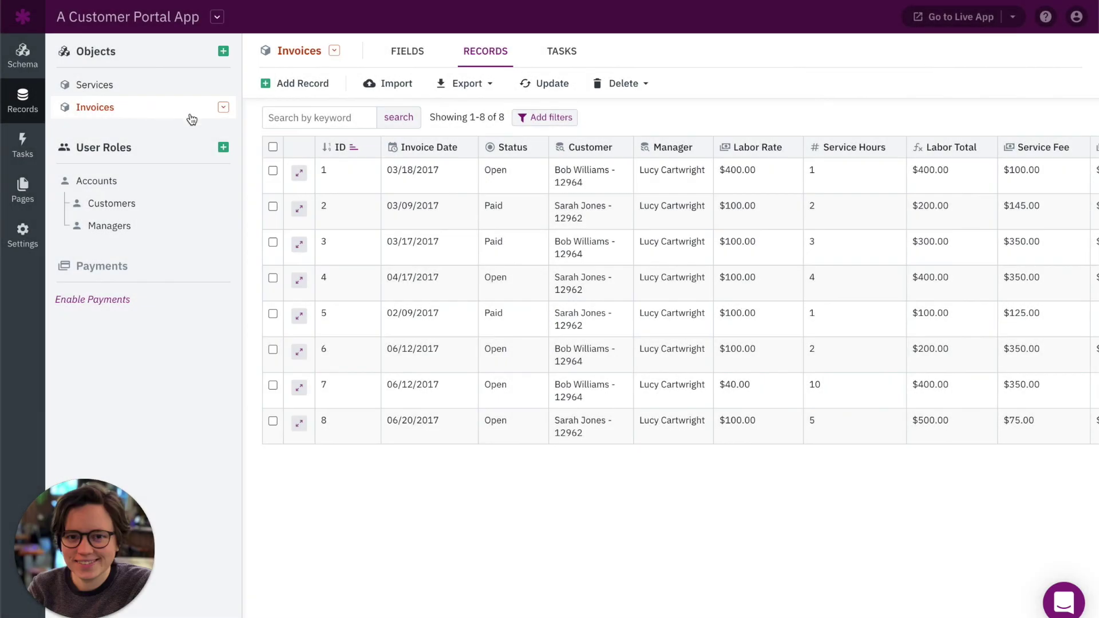
pyautogui.click(603, 185)
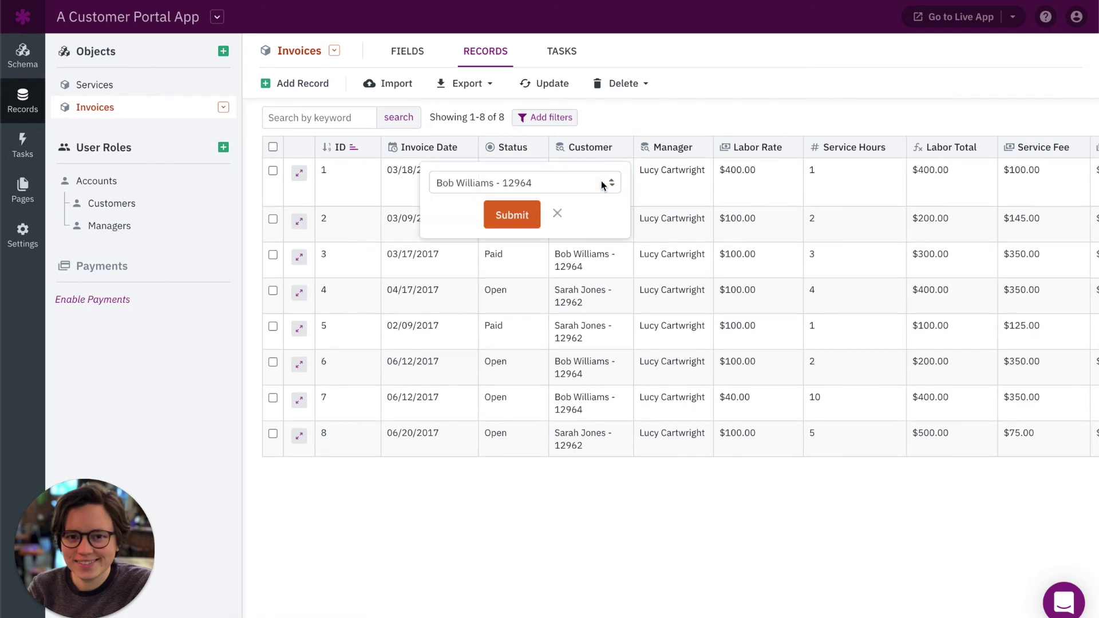
pyautogui.click(603, 185)
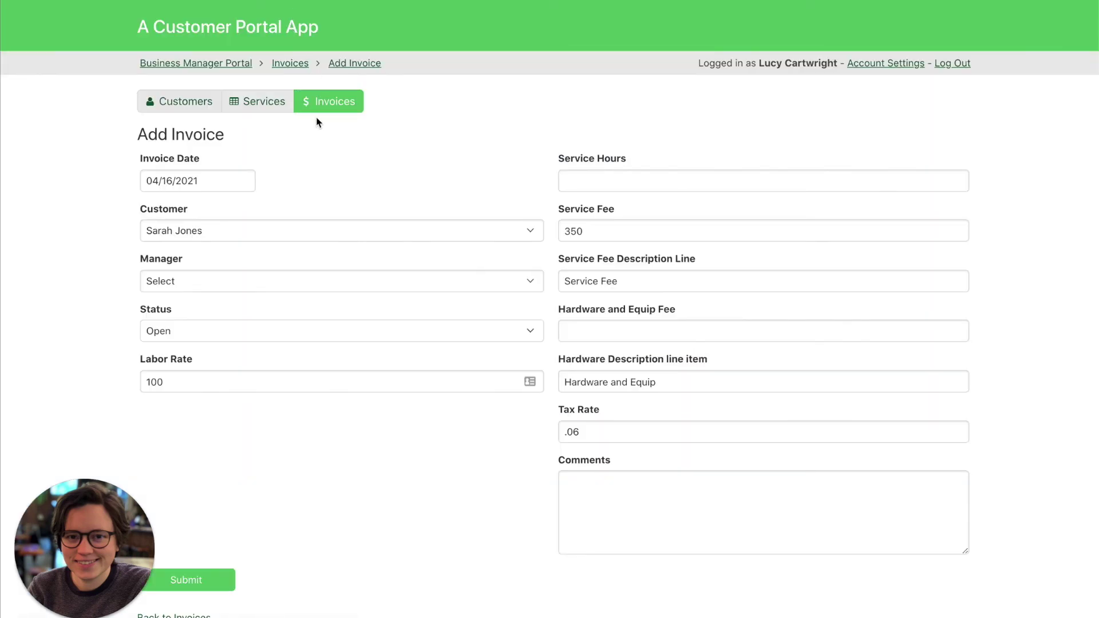
# Reload the Add Invoice form, test filtering Customer choices by a typed ID, then clear it
pyautogui.press('super+r')
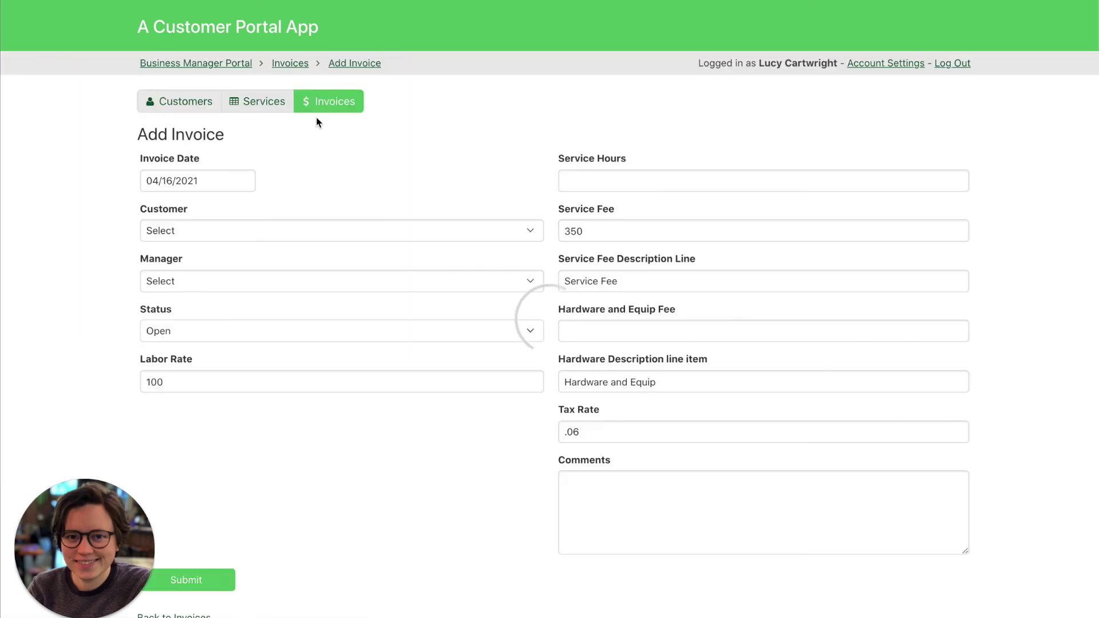
pyautogui.click(290, 235)
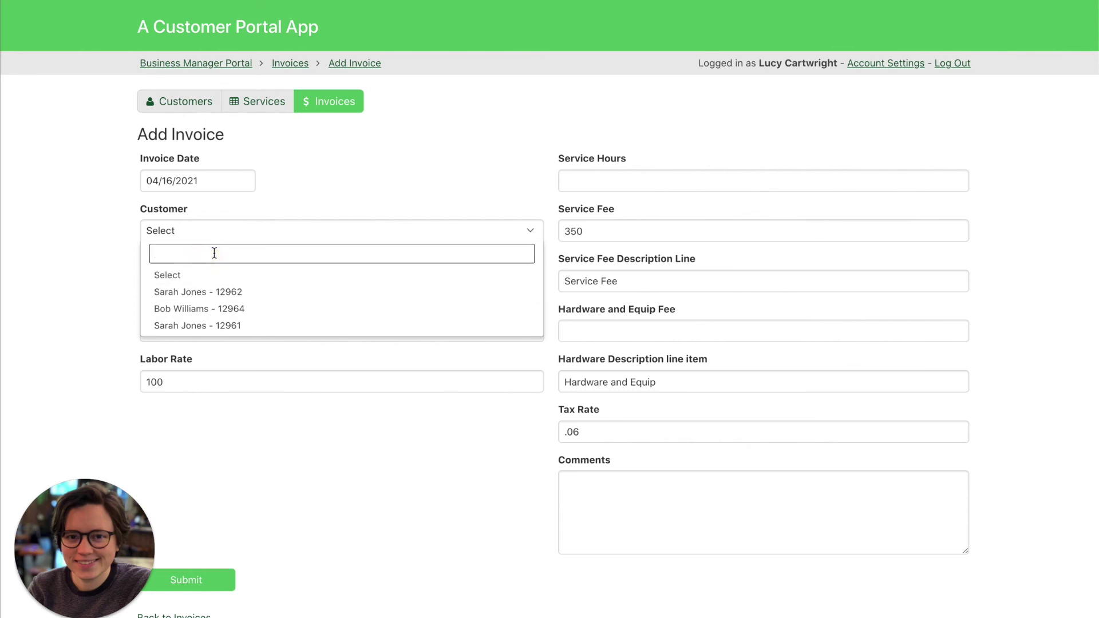
pyautogui.write('123')
pyautogui.press('BackSpace')
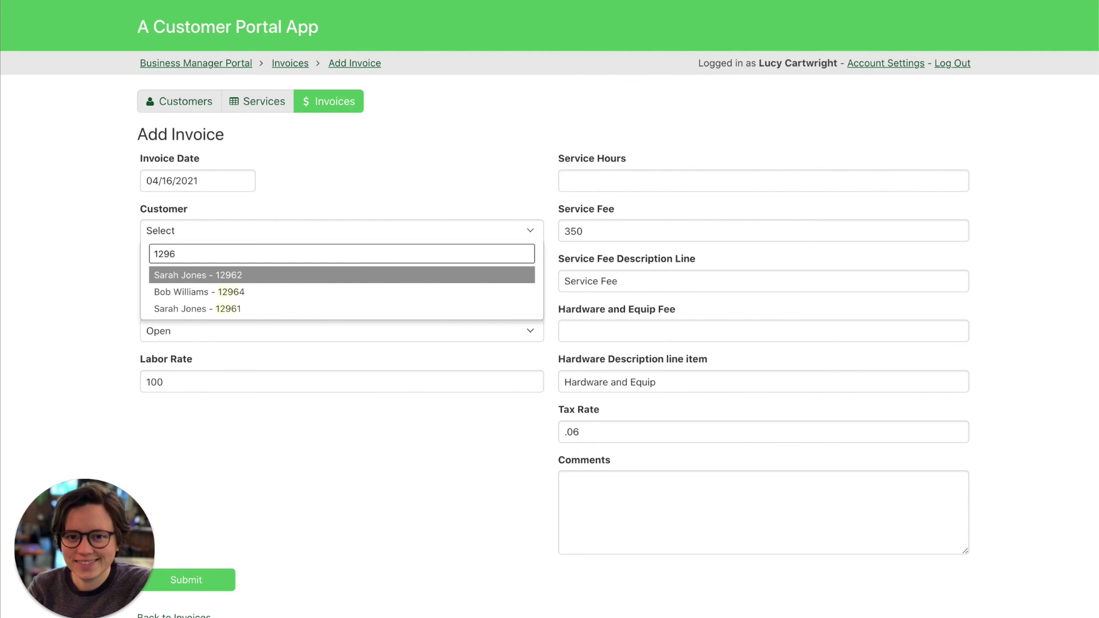
pyautogui.write('962')
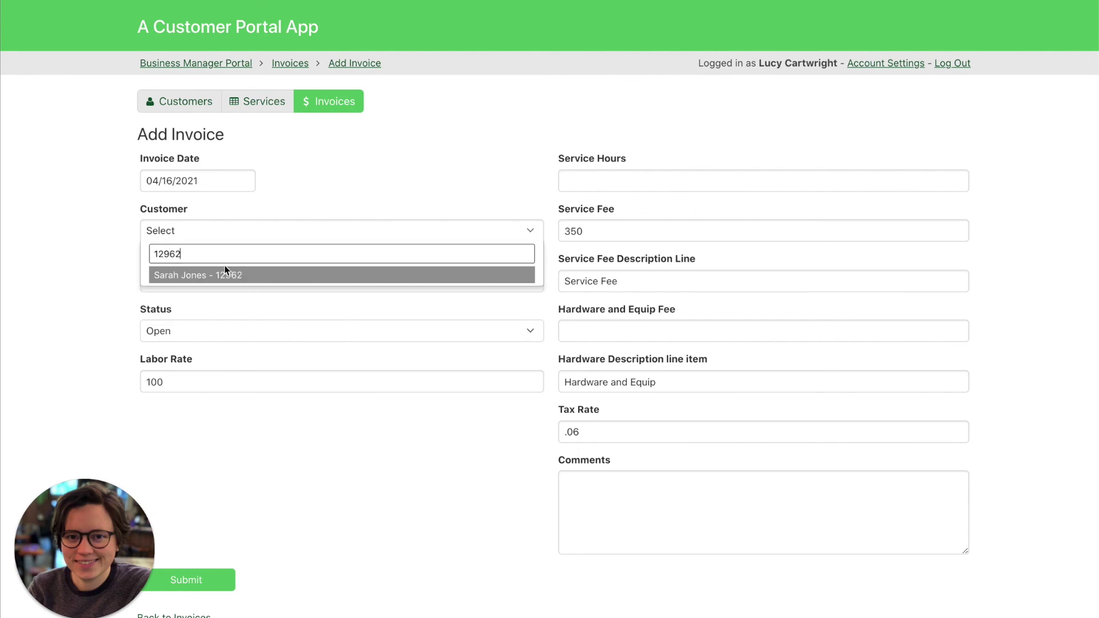
pyautogui.doubleClick(201, 252)
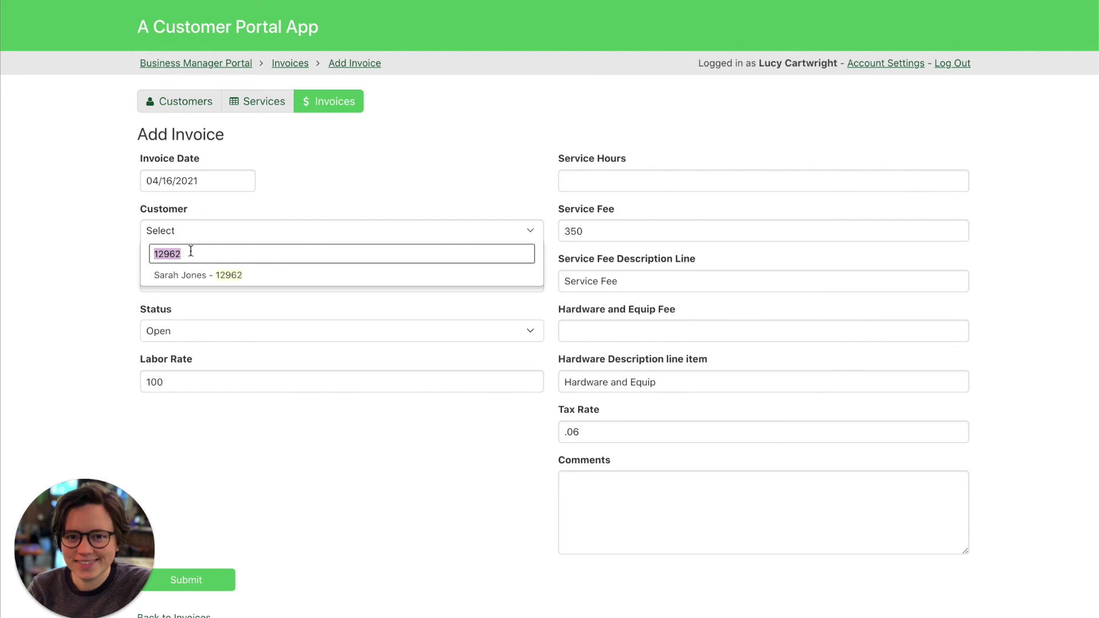
pyautogui.press('BackSpace')
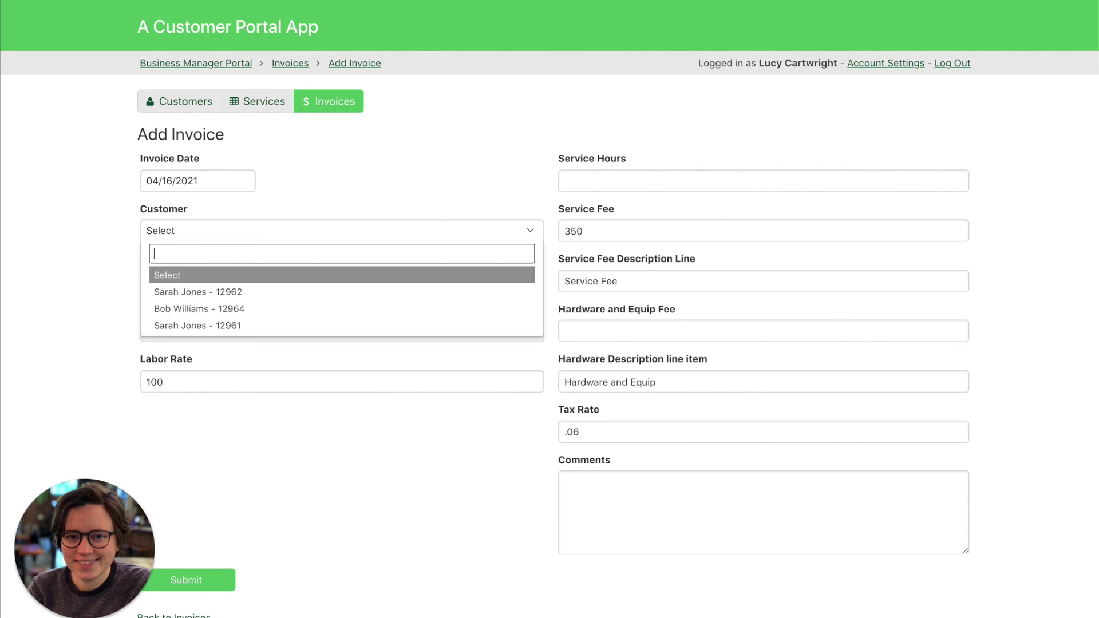
pyautogui.click(127, 238)
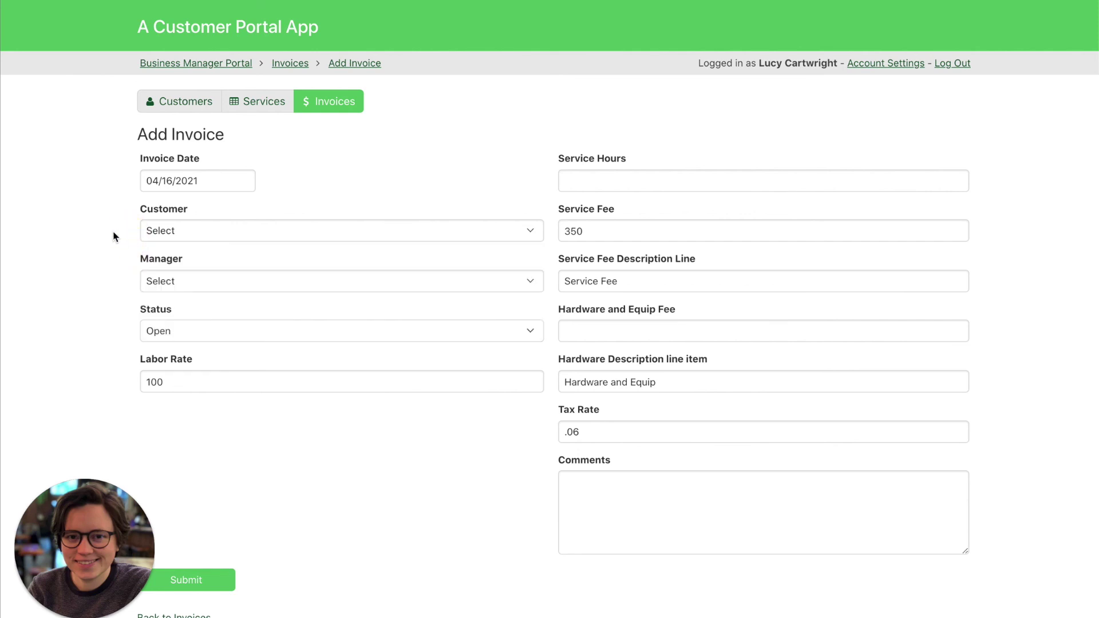